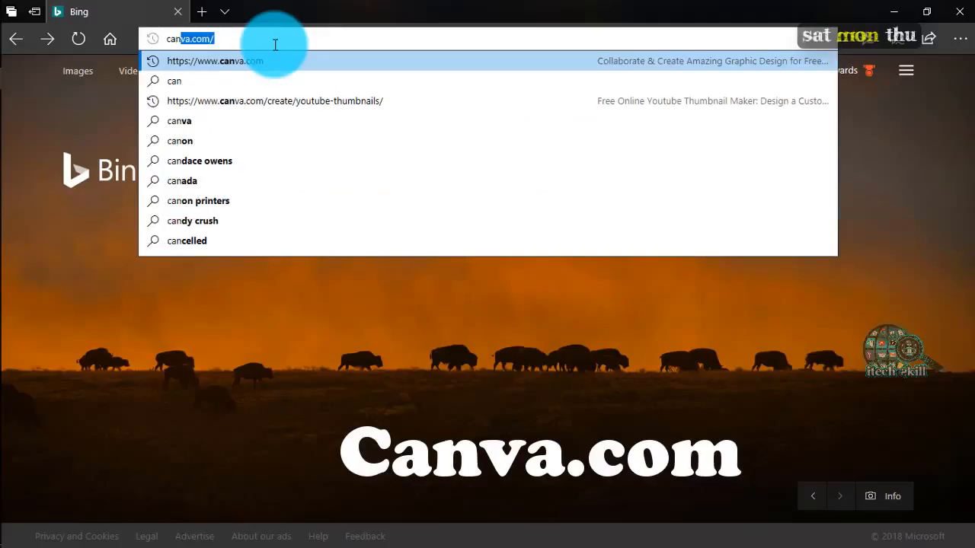
Open canva.com and log in with the account e-mail and password
{"action": "key", "text": "Return"}
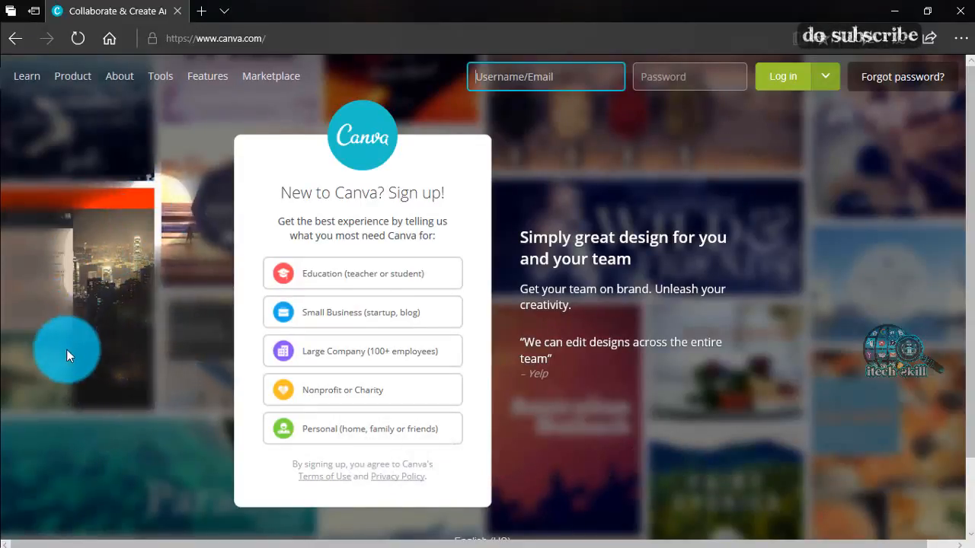
{"action": "left_click", "coordinate": [338, 434]}
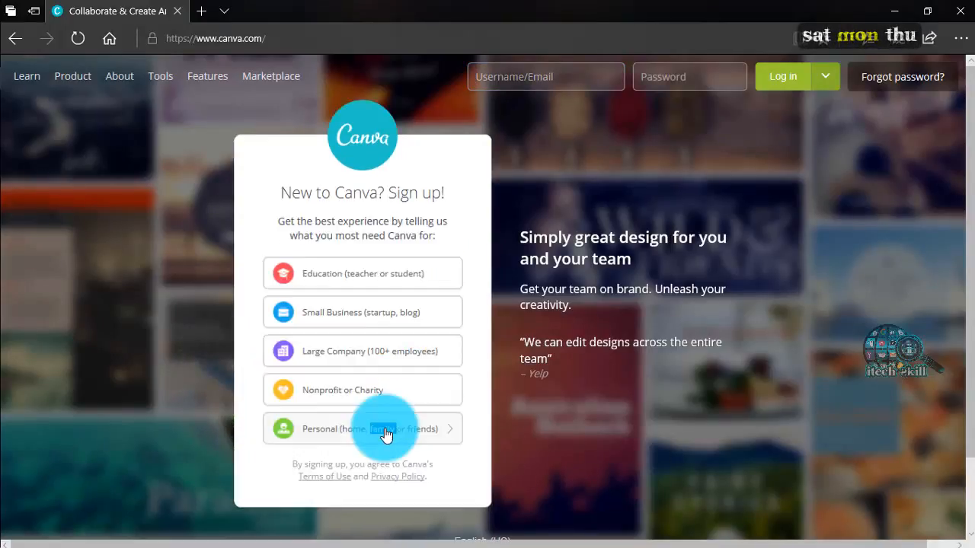
{"action": "left_click", "coordinate": [386, 434]}
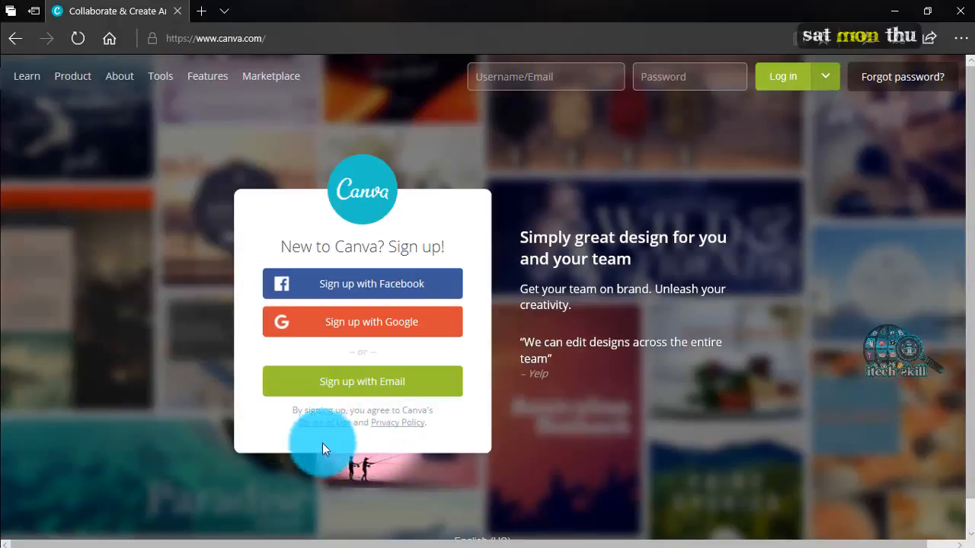
{"action": "left_click", "coordinate": [394, 390]}
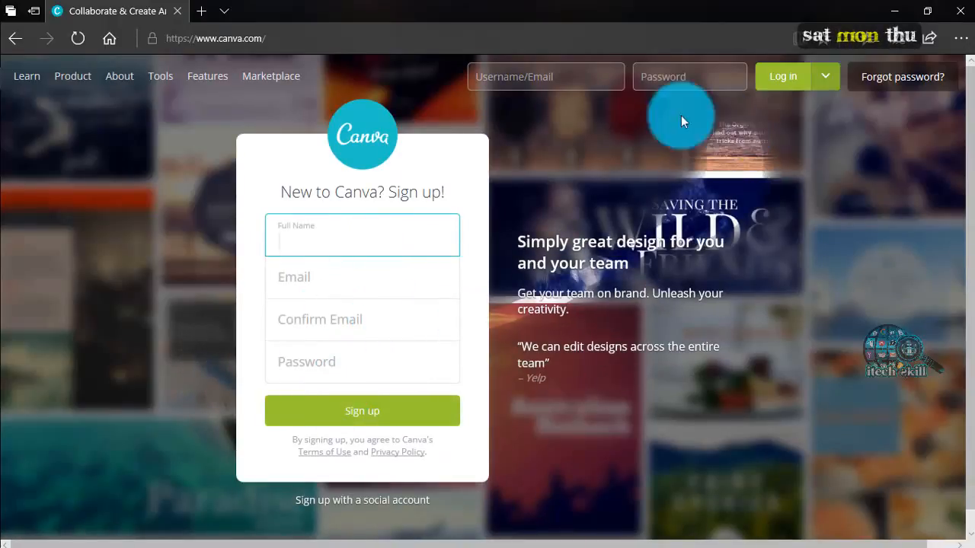
{"action": "left_click", "coordinate": [510, 79]}
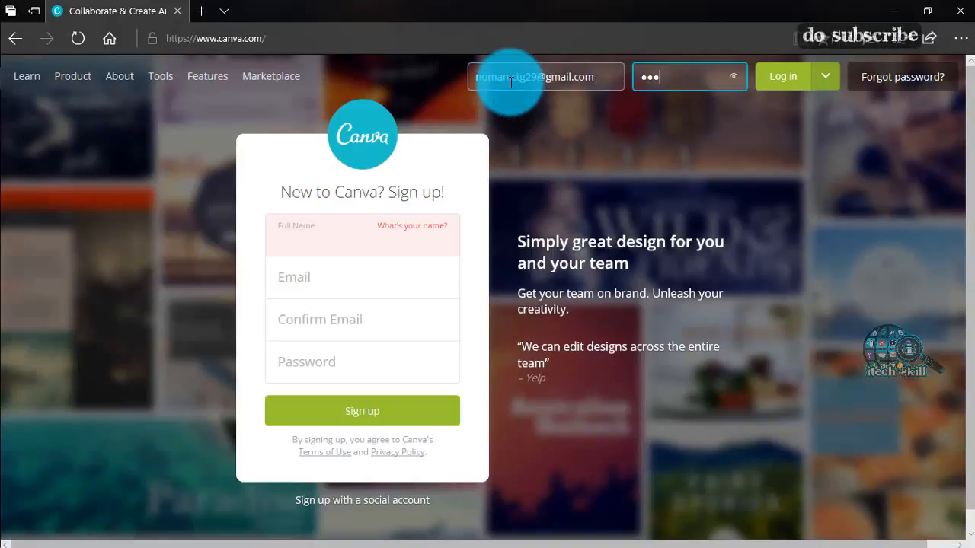
{"action": "left_click", "coordinate": [781, 80]}
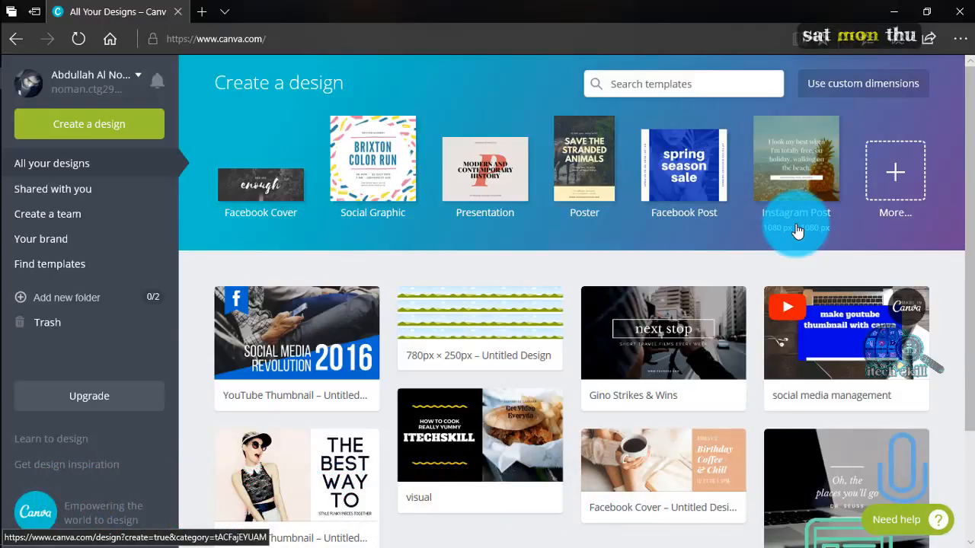
Search the design templates for "youtube" and start a new YouTube Thumbnail design
{"action": "left_click", "coordinate": [699, 81]}
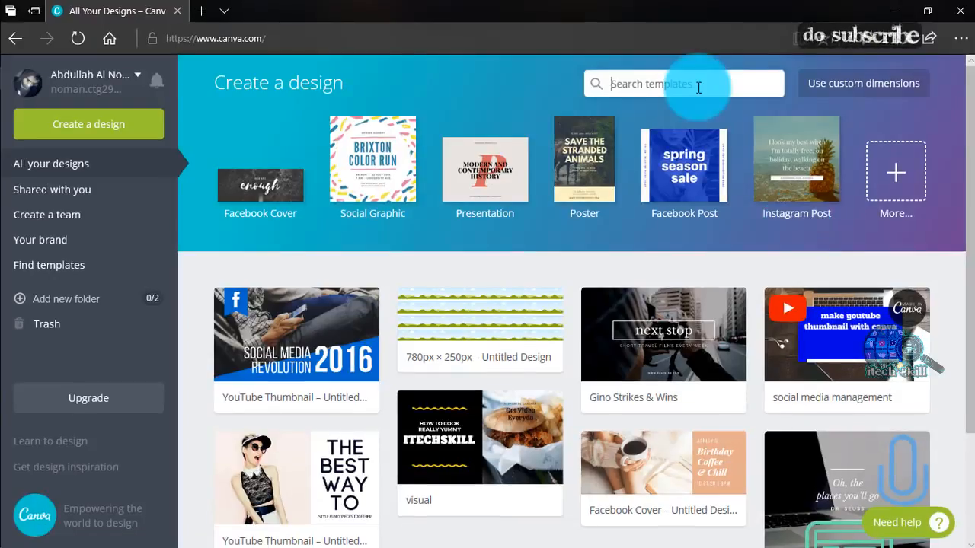
{"action": "type", "text": "youtube"}
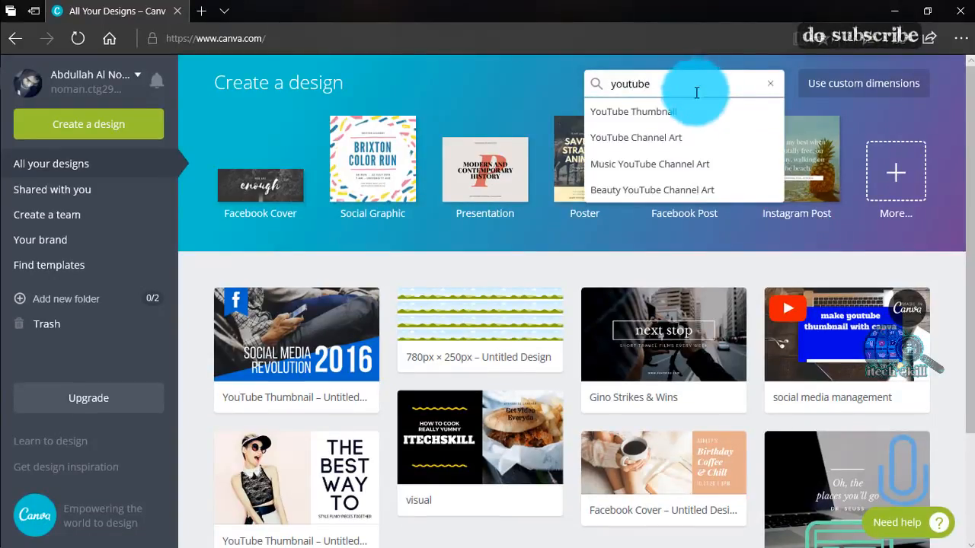
{"action": "left_click", "coordinate": [664, 112]}
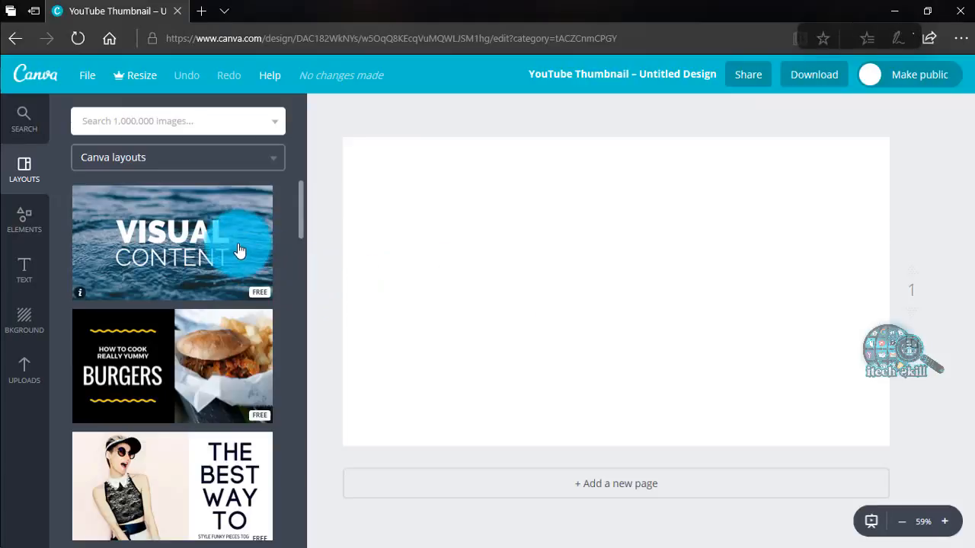
Apply the "Making the Perfect Cup of Coffee" layout to the thumbnail
{"action": "scroll", "coordinate": [238, 250], "scroll_direction": "down", "scroll_amount": 1}
{"action": "scroll", "coordinate": [239, 249], "scroll_direction": "down", "scroll_amount": 10}
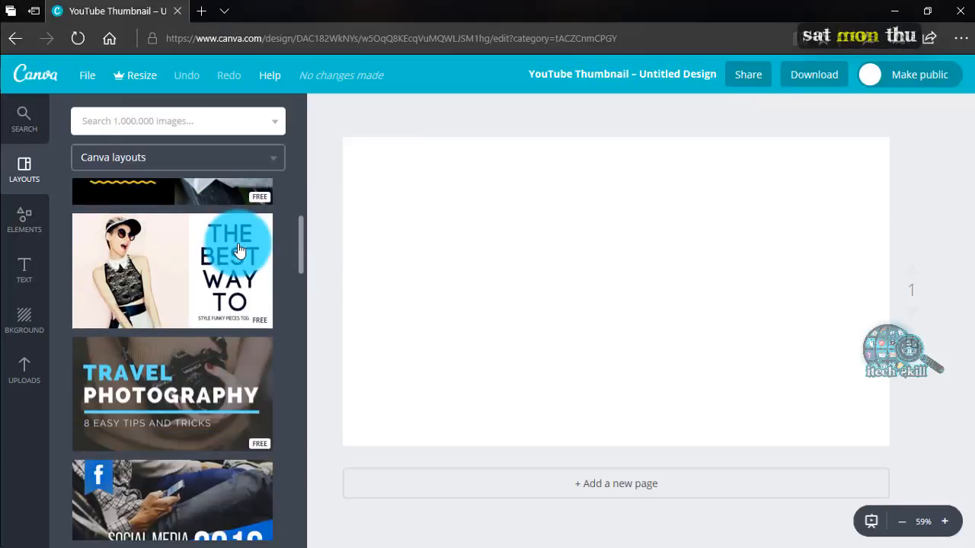
{"action": "scroll", "coordinate": [250, 387], "scroll_direction": "up", "scroll_amount": 3}
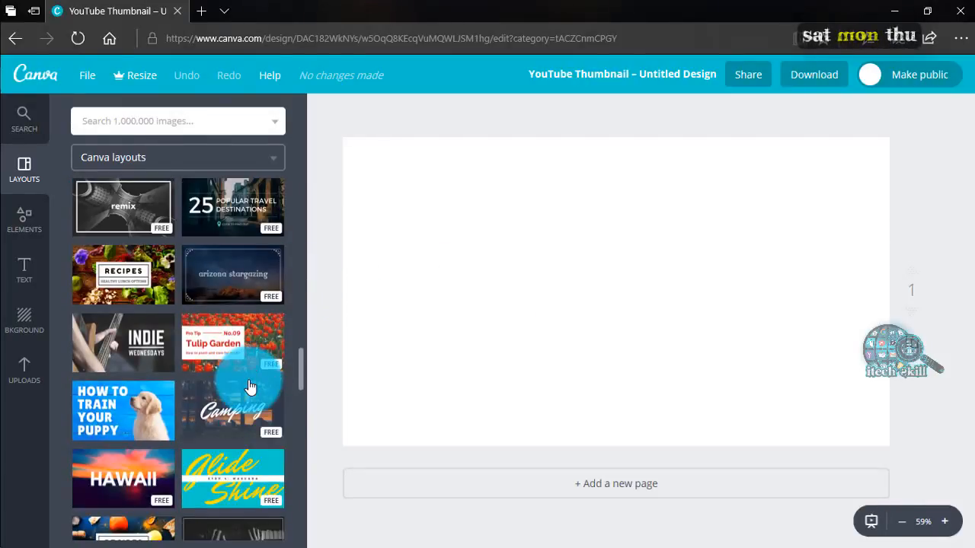
{"action": "scroll", "coordinate": [250, 387], "scroll_direction": "up", "scroll_amount": 5}
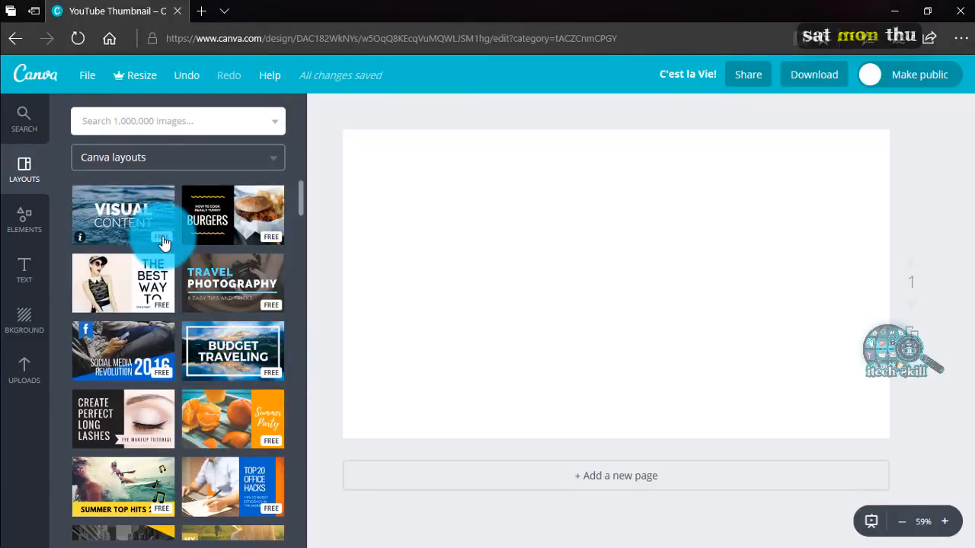
{"action": "scroll", "coordinate": [163, 341], "scroll_direction": "down", "scroll_amount": 5}
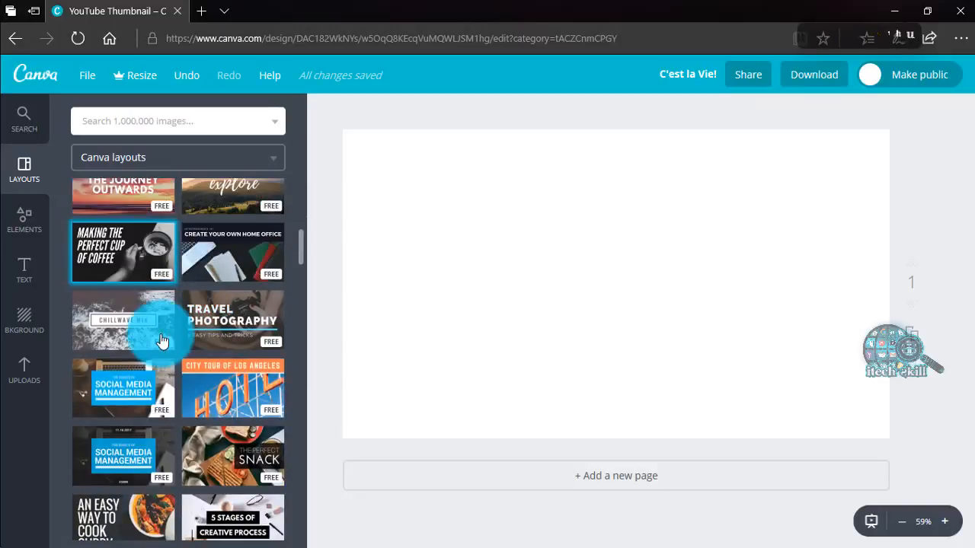
{"action": "scroll", "coordinate": [163, 340], "scroll_direction": "up", "scroll_amount": 2}
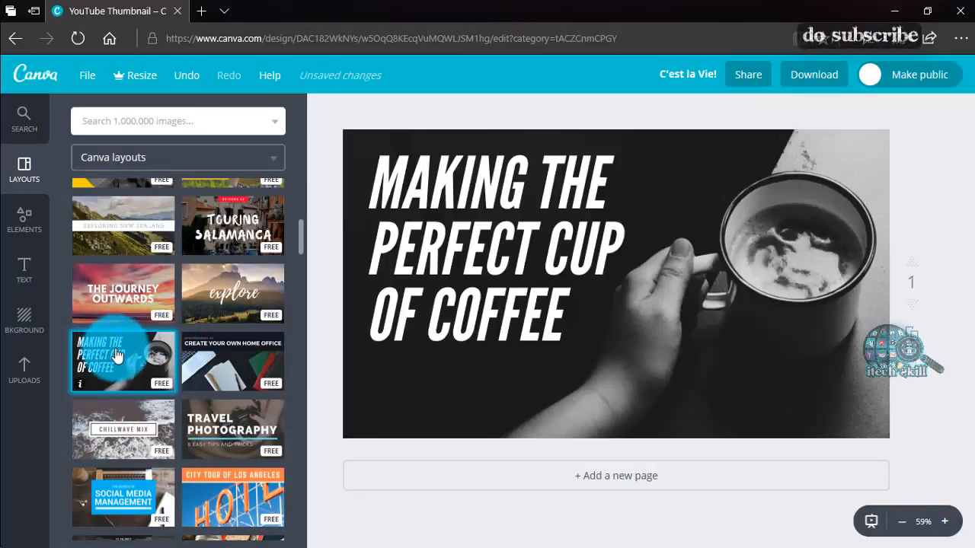
{"action": "left_click", "coordinate": [833, 482]}
Replace the headline text with "HOW TO CREATE YOUTUBE THUMBNAIL"
{"action": "left_click", "coordinate": [467, 235]}
{"action": "left_click", "coordinate": [401, 187]}
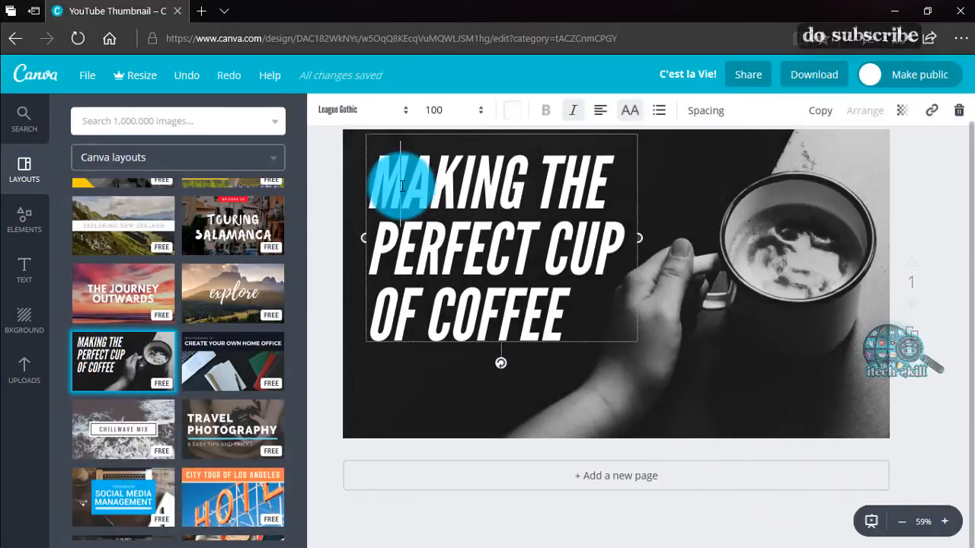
{"action": "left_click_drag", "start_coordinate": [385, 180], "coordinate": [582, 309]}
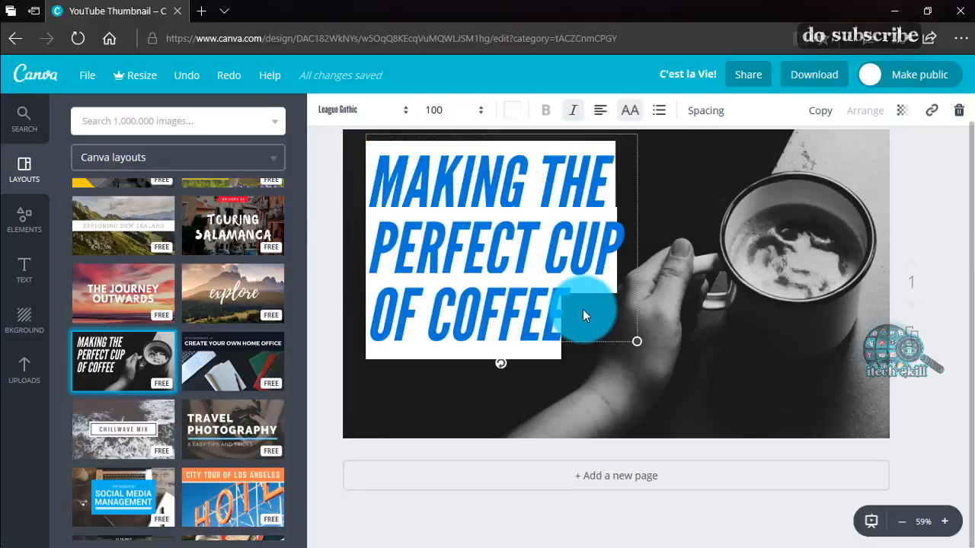
{"action": "type", "text": "HOW TO CRE"}
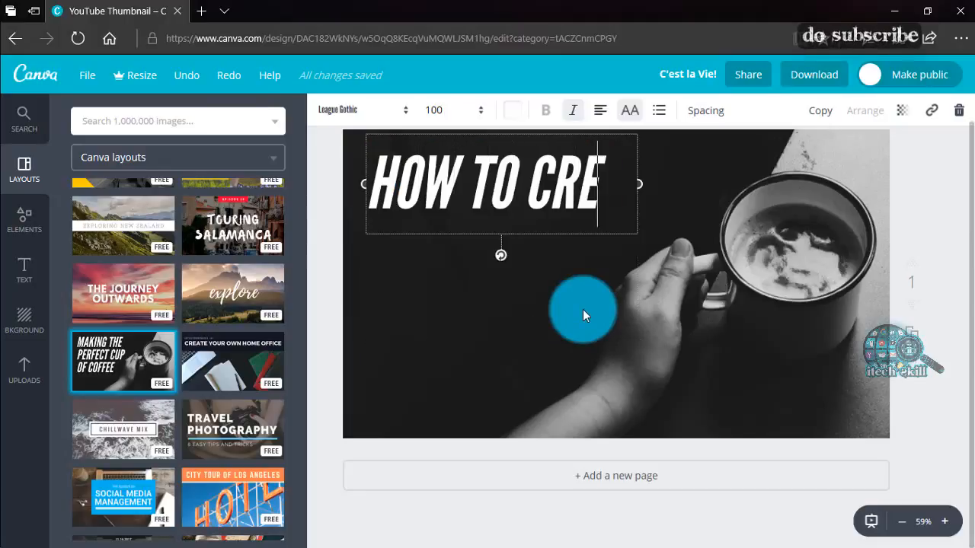
{"action": "type", "text": "ATE YOUTUBE THU"}
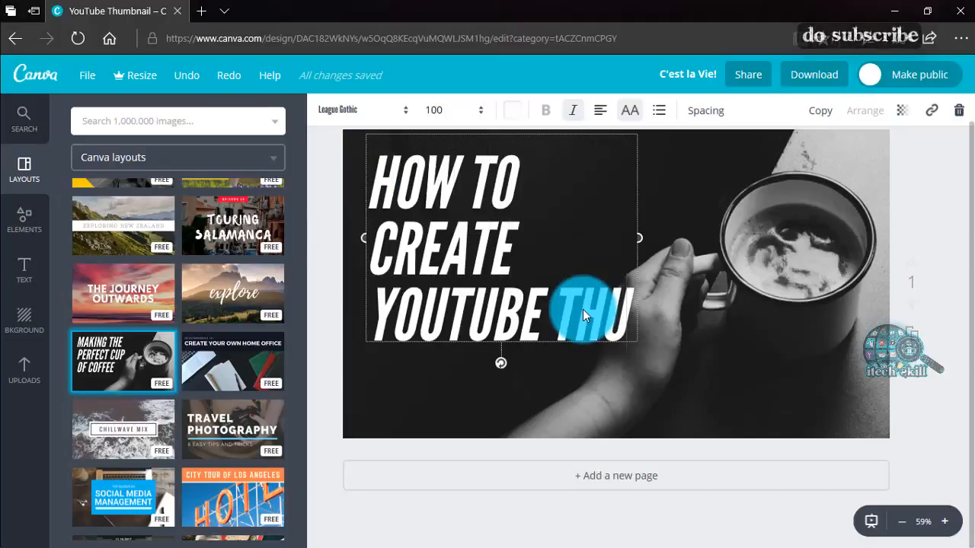
{"action": "type", "text": "MBNAIL"}
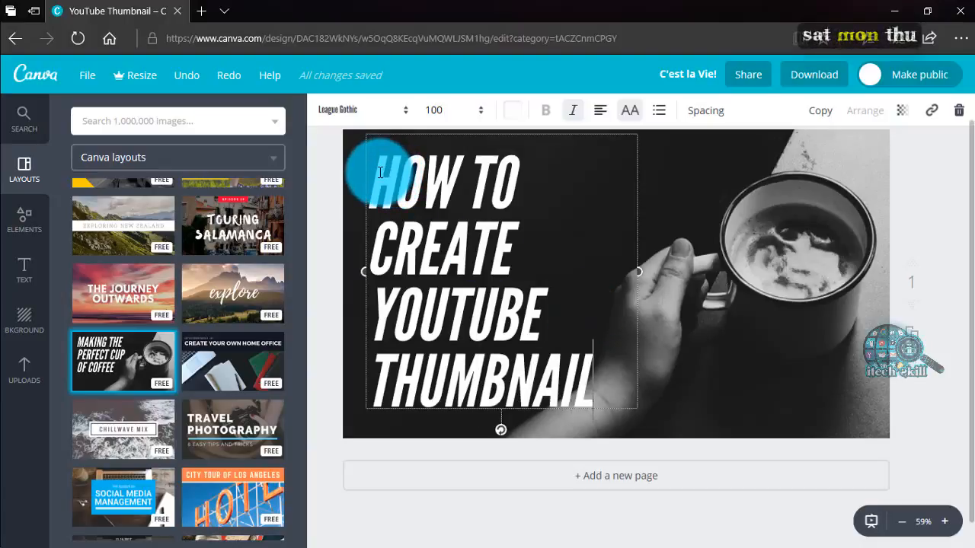
Set the headline's font size to 88
{"action": "left_click_drag", "start_coordinate": [373, 169], "coordinate": [615, 359]}
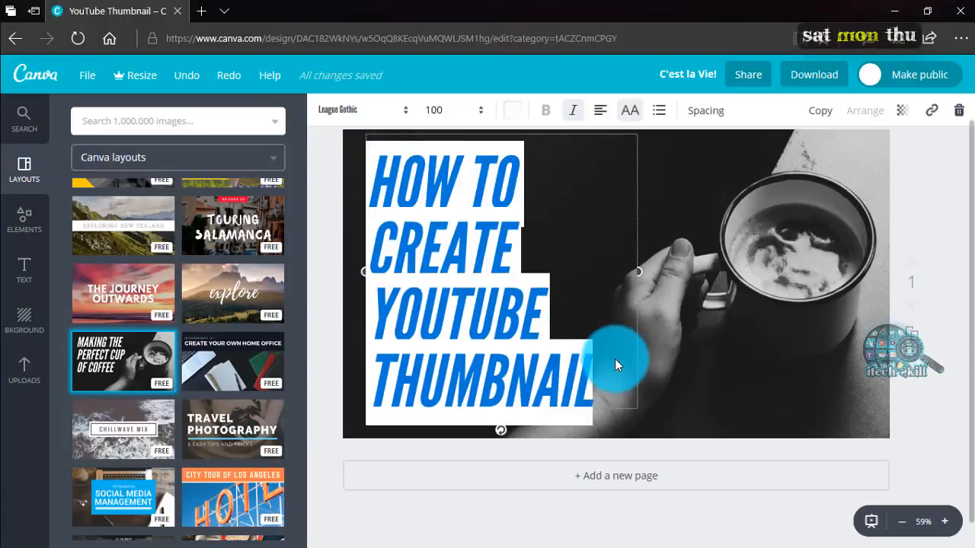
{"action": "left_click", "coordinate": [477, 114]}
{"action": "left_click", "coordinate": [433, 291]}
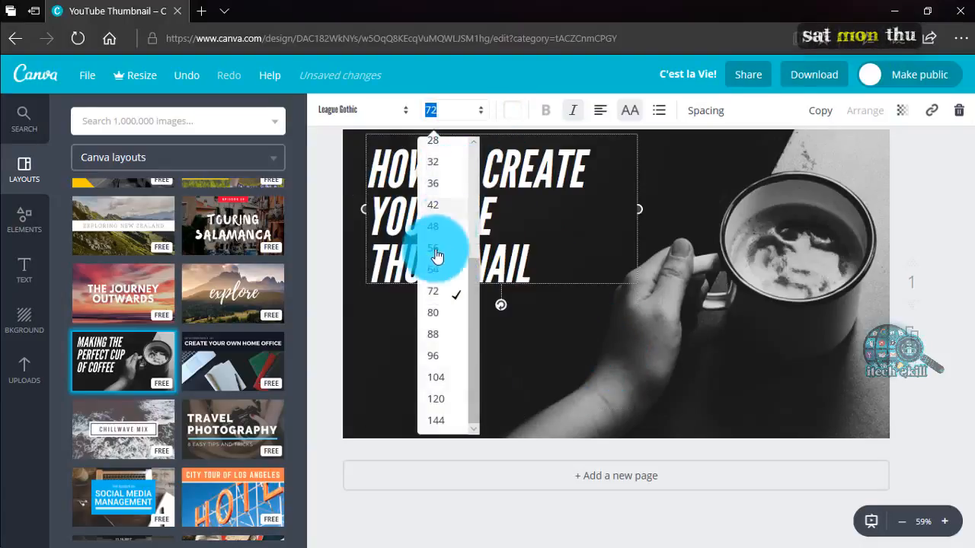
{"action": "left_click", "coordinate": [441, 338]}
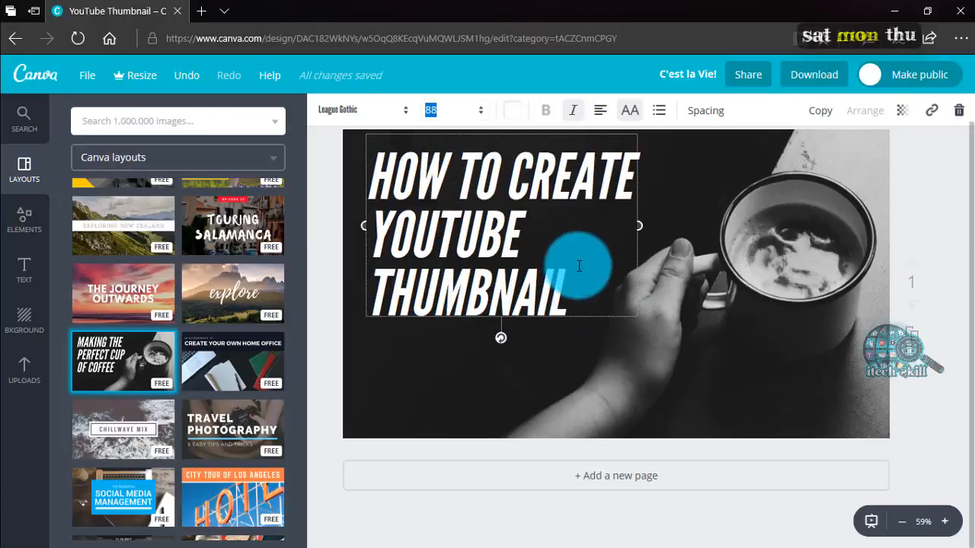
Resize and reposition the headline text box on the thumbnail
{"action": "left_click_drag", "start_coordinate": [639, 225], "coordinate": [613, 320]}
{"action": "left_click_drag", "start_coordinate": [579, 352], "coordinate": [581, 374]}
{"action": "left_click_drag", "start_coordinate": [484, 314], "coordinate": [482, 313]}
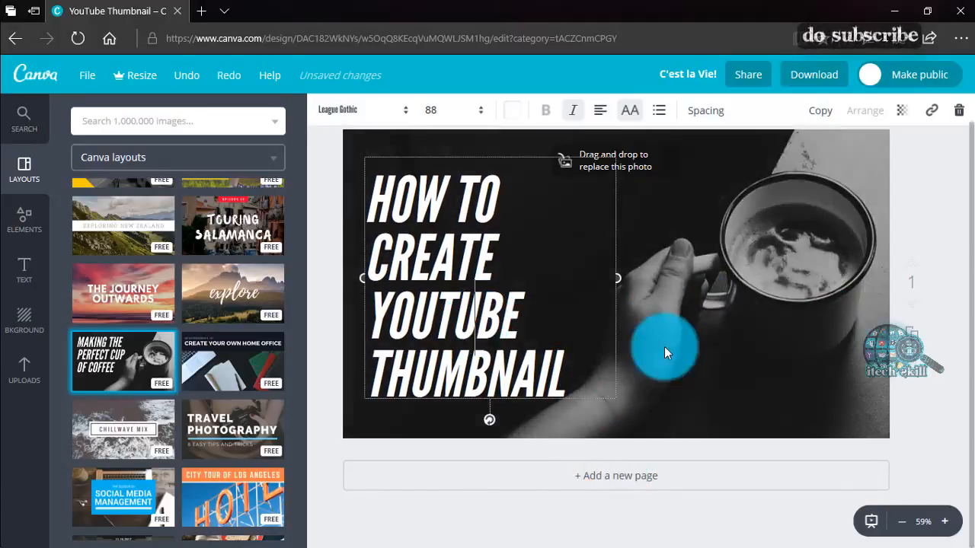
{"action": "left_click_drag", "start_coordinate": [505, 346], "coordinate": [503, 323]}
Widen the headline box and append "WITH CANVA" to the headline
{"action": "left_click_drag", "start_coordinate": [614, 276], "coordinate": [687, 242]}
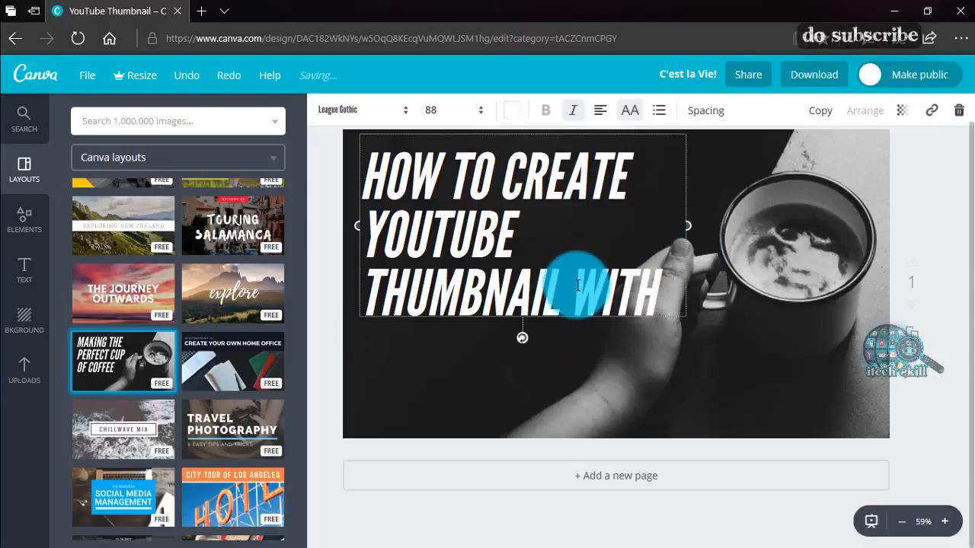
{"action": "type", "text": "CANVA"}
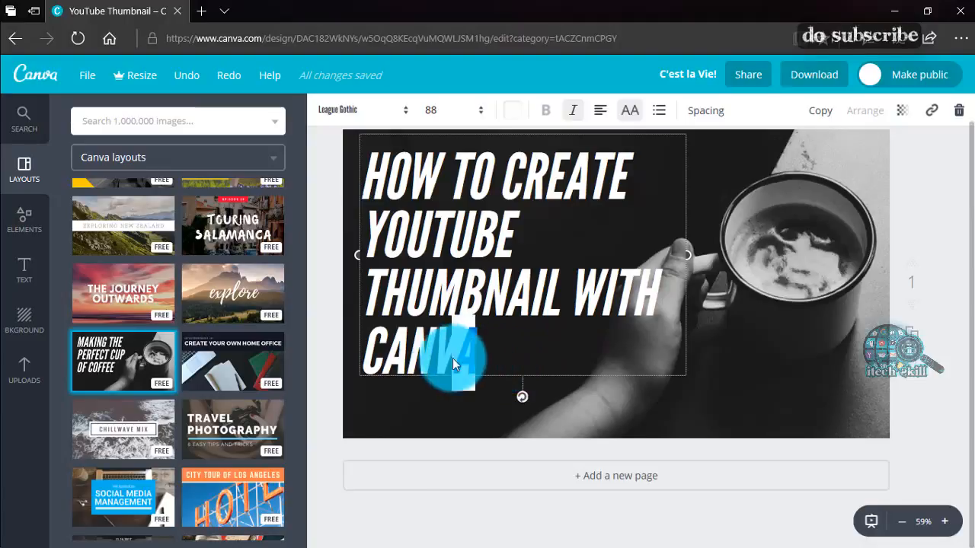
Color the word CANVA with the custom color code 00f5ff
{"action": "left_click", "coordinate": [571, 112]}
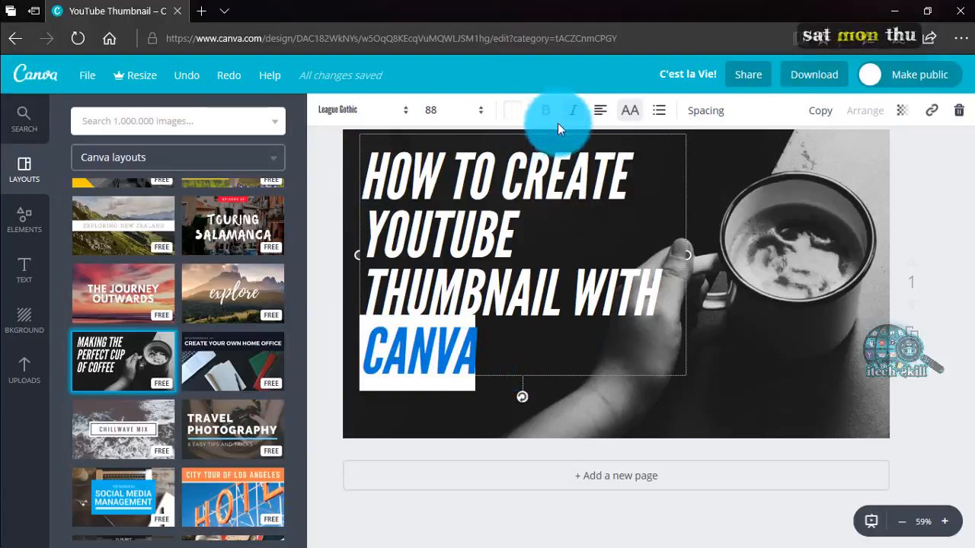
{"action": "left_click", "coordinate": [512, 115]}
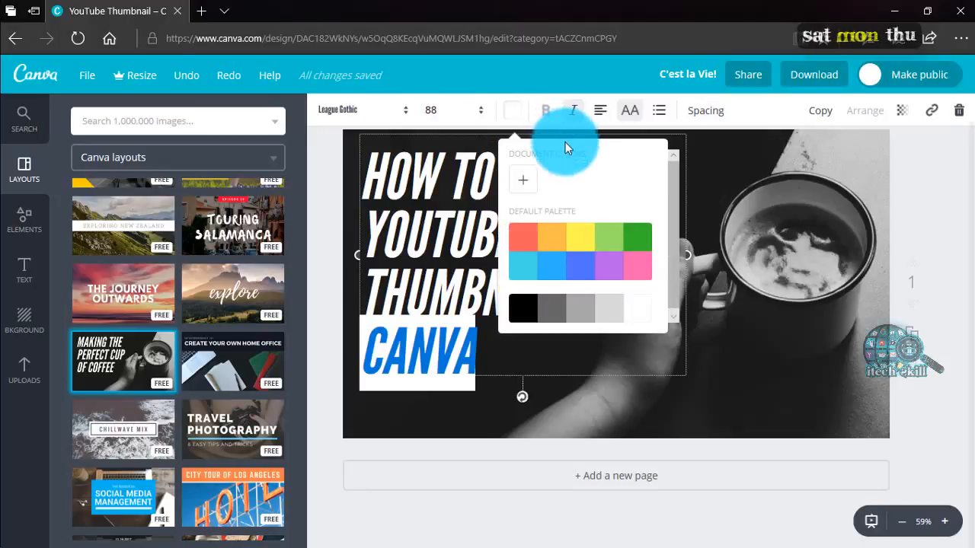
{"action": "left_click", "coordinate": [526, 184]}
{"action": "left_click_drag", "start_coordinate": [652, 376], "coordinate": [540, 345]}
{"action": "type", "text": "00C4CC"}
{"action": "double_click", "coordinate": [405, 348]}
{"action": "left_click", "coordinate": [475, 353]}
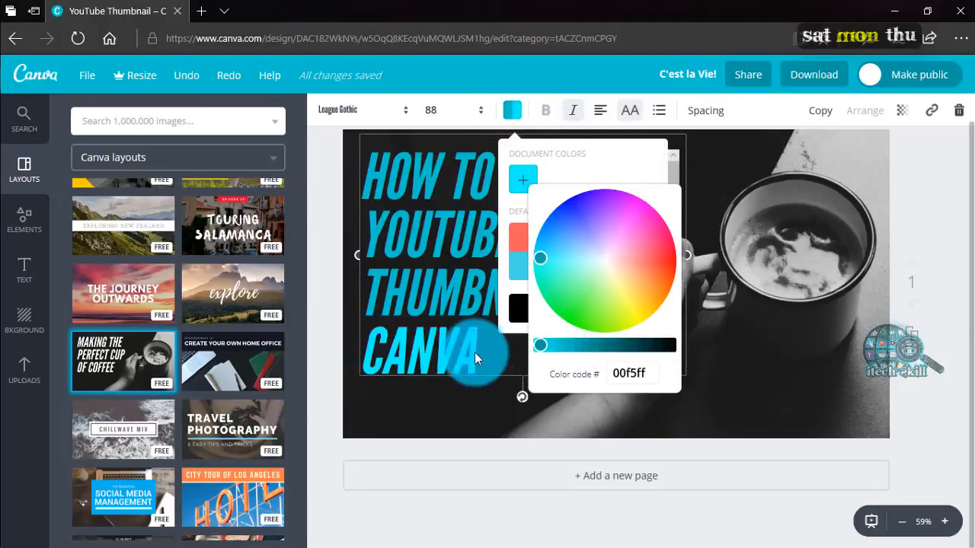
Set the first three headline lines back to white, leaving CANVA cyan
{"action": "left_click_drag", "start_coordinate": [364, 351], "coordinate": [368, 182]}
{"action": "left_click", "coordinate": [512, 110]}
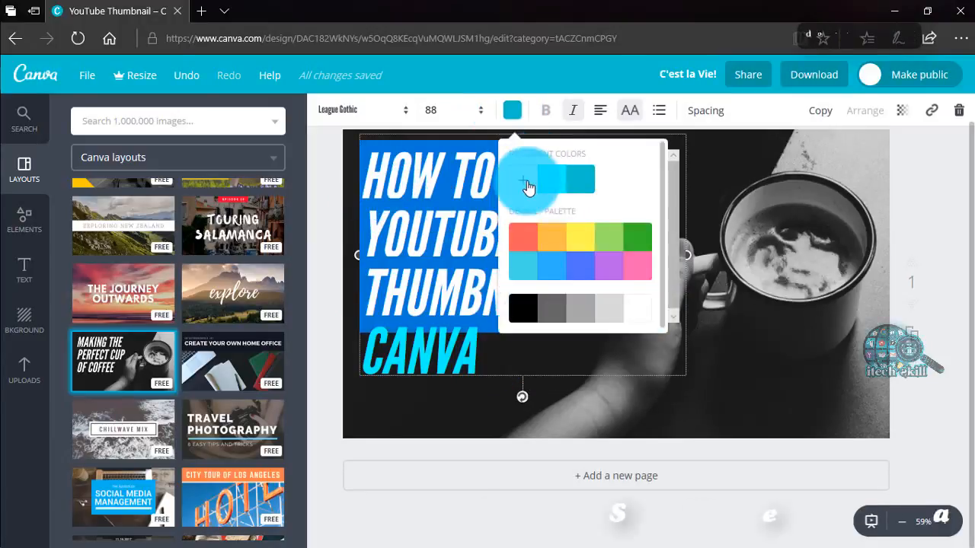
{"action": "left_click", "coordinate": [522, 180]}
{"action": "left_click", "coordinate": [601, 261]}
{"action": "left_click_drag", "start_coordinate": [600, 262], "coordinate": [603, 261]}
{"action": "left_click_drag", "start_coordinate": [565, 345], "coordinate": [510, 352]}
{"action": "left_click", "coordinate": [563, 259]}
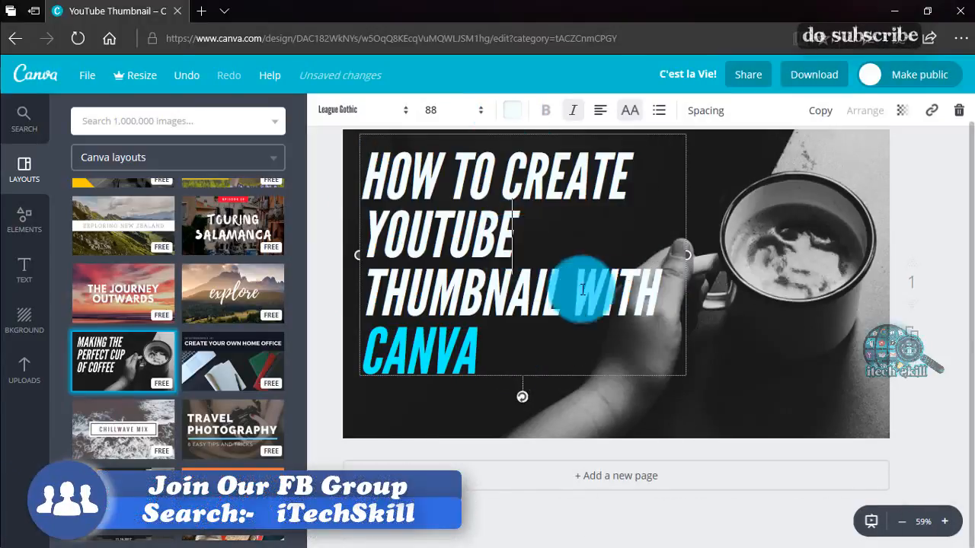
Color the word YOUTUBE red
{"action": "double_click", "coordinate": [355, 234]}
{"action": "left_click", "coordinate": [512, 111]}
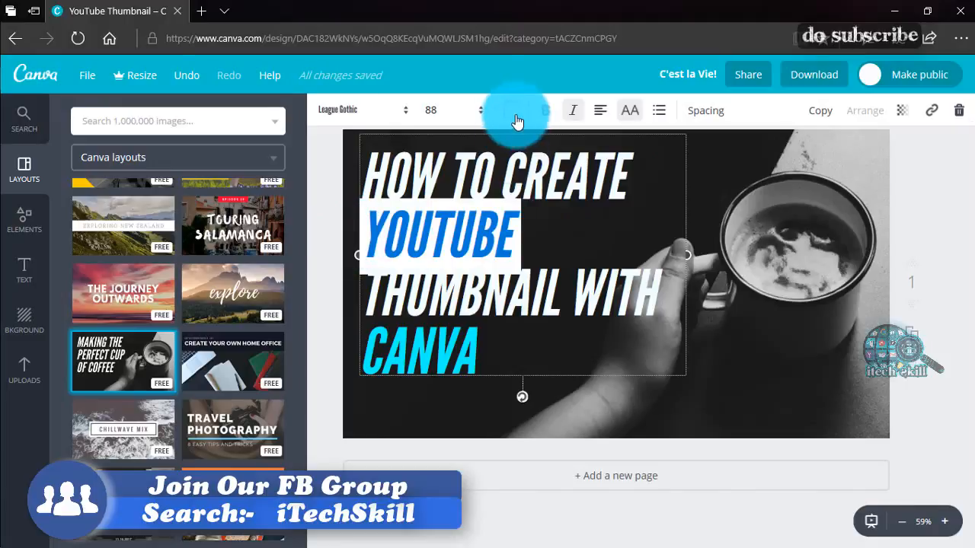
{"action": "left_click", "coordinate": [527, 180]}
{"action": "left_click_drag", "start_coordinate": [677, 259], "coordinate": [688, 261]}
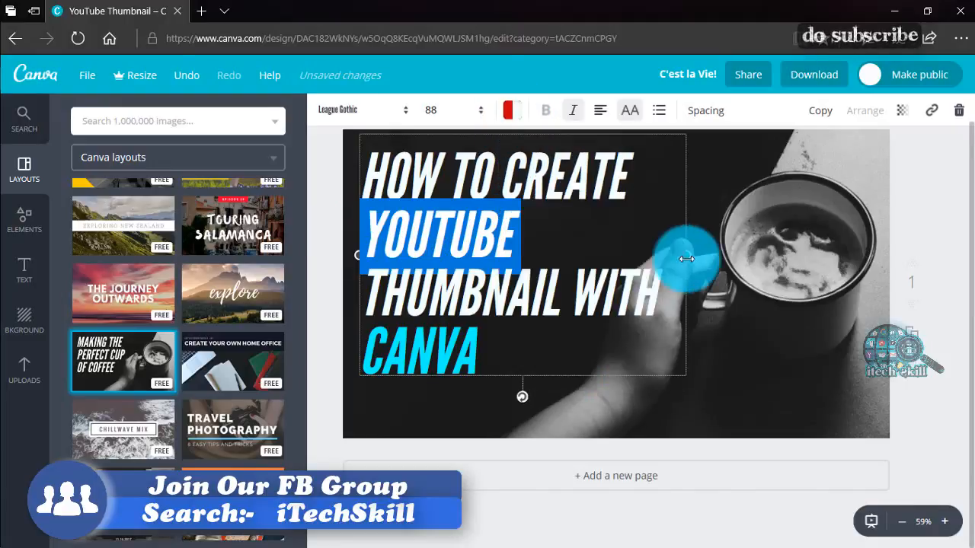
{"action": "left_click_drag", "start_coordinate": [507, 227], "coordinate": [364, 229]}
{"action": "left_click", "coordinate": [538, 244]}
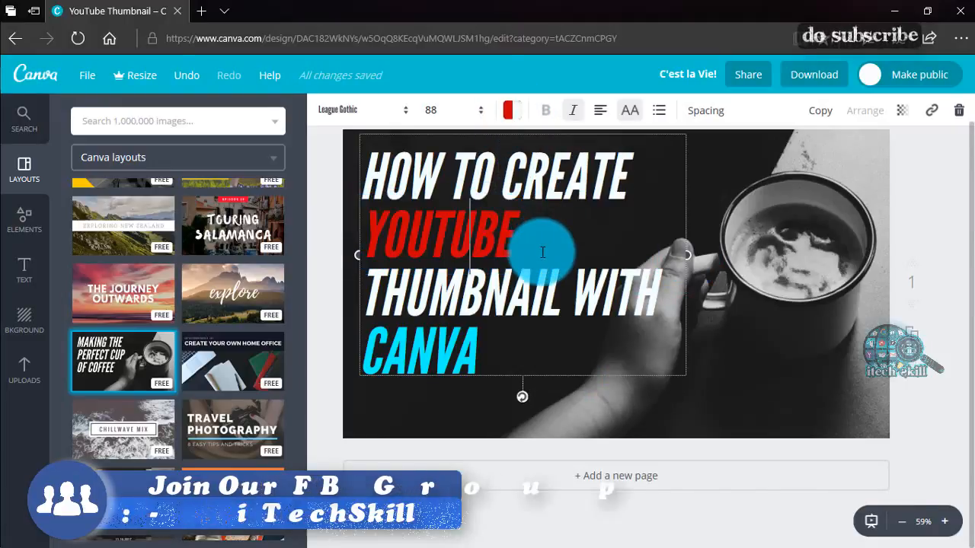
Color the word THUMBNAIL red to match YOUTUBE
{"action": "left_click_drag", "start_coordinate": [562, 291], "coordinate": [361, 247]}
{"action": "left_click", "coordinate": [513, 115]}
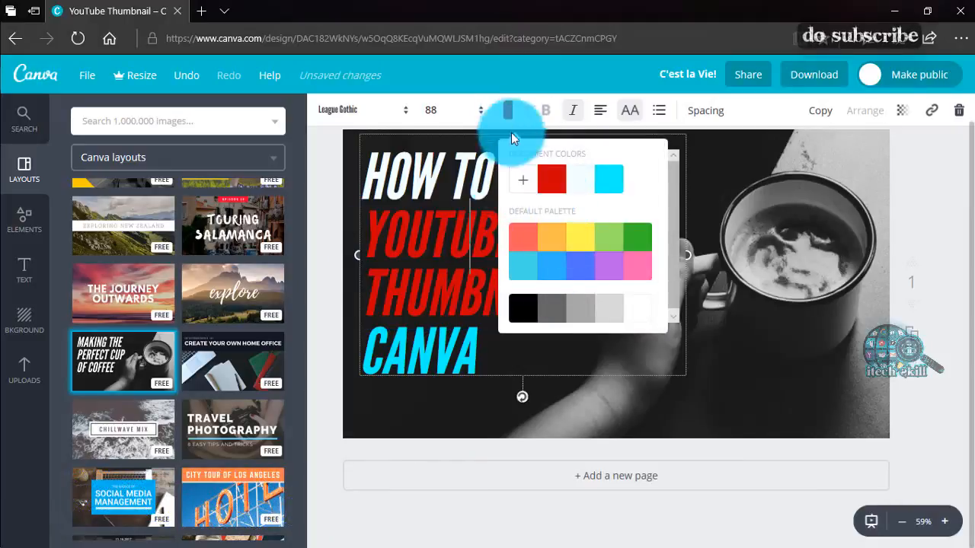
{"action": "left_click", "coordinate": [551, 176]}
{"action": "left_click", "coordinate": [579, 290]}
{"action": "left_click", "coordinate": [552, 250]}
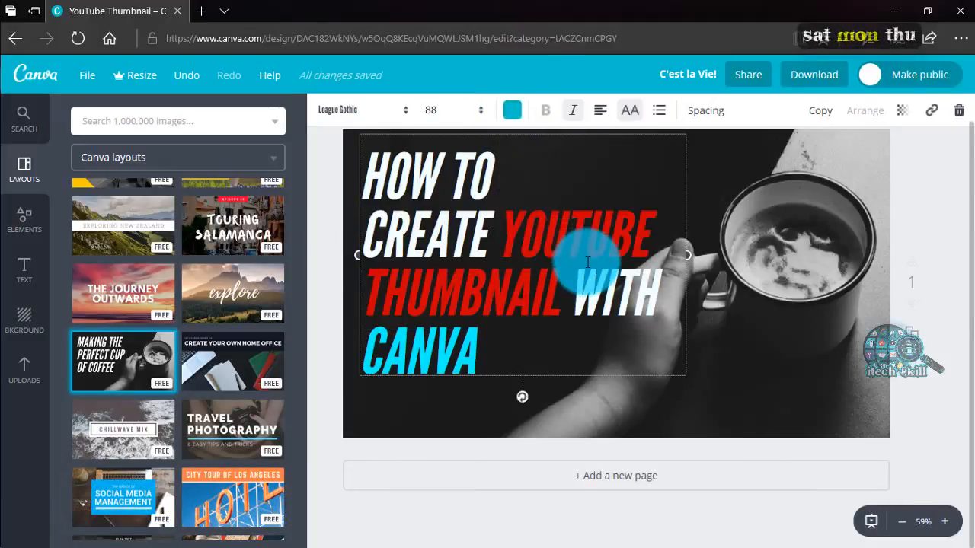
Select the whole headline and browse the font list
{"action": "left_click_drag", "start_coordinate": [498, 343], "coordinate": [355, 170]}
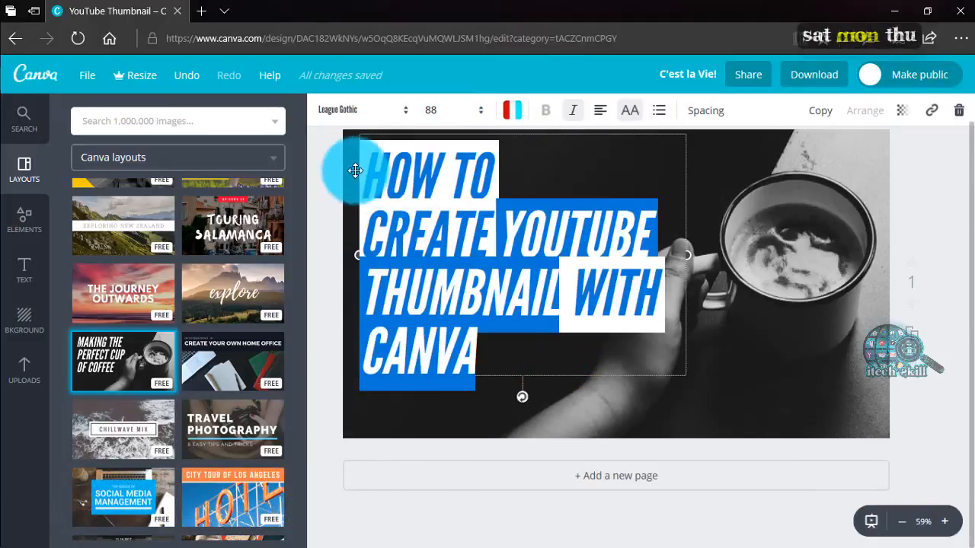
{"action": "left_click", "coordinate": [395, 119]}
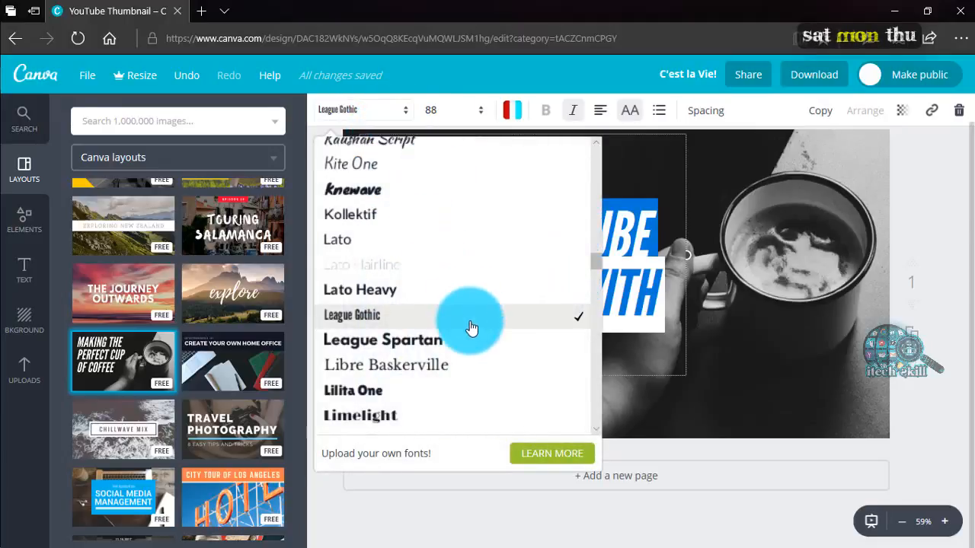
{"action": "scroll", "coordinate": [472, 343], "scroll_direction": "up", "scroll_amount": 3}
{"action": "scroll", "coordinate": [471, 343], "scroll_direction": "down", "scroll_amount": 4}
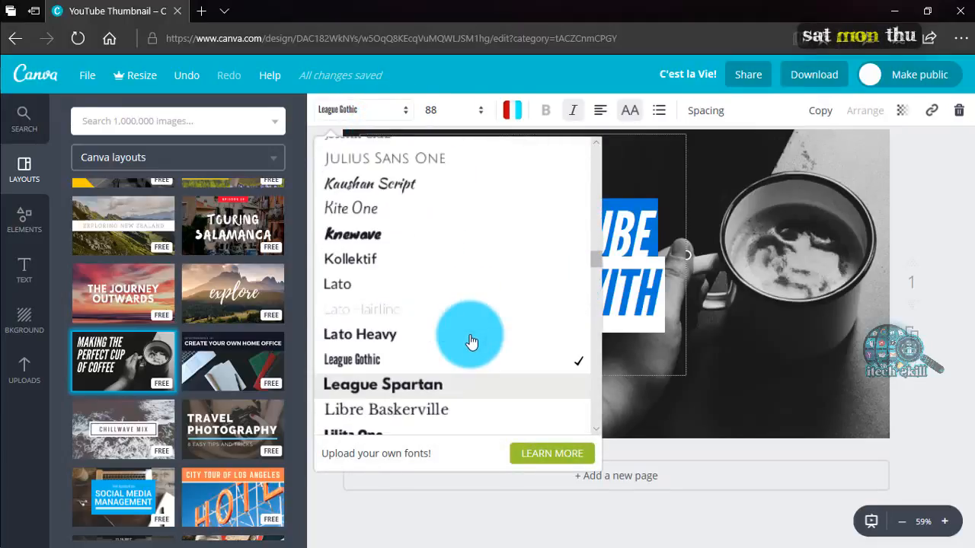
{"action": "scroll", "coordinate": [471, 342], "scroll_direction": "down", "scroll_amount": 3}
{"action": "left_click", "coordinate": [628, 295]}
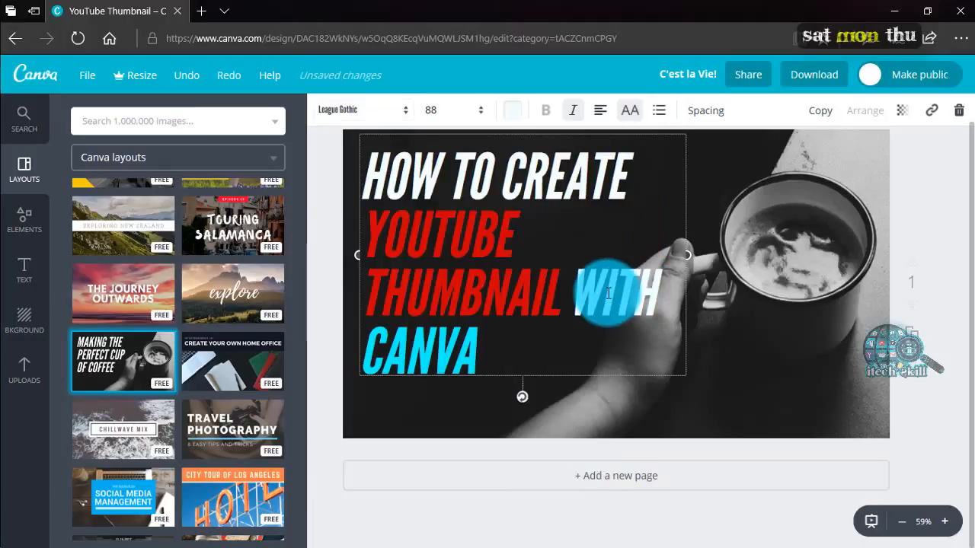
Color the word WITH yellow
{"action": "left_click", "coordinate": [566, 288]}
{"action": "double_click", "coordinate": [567, 288]}
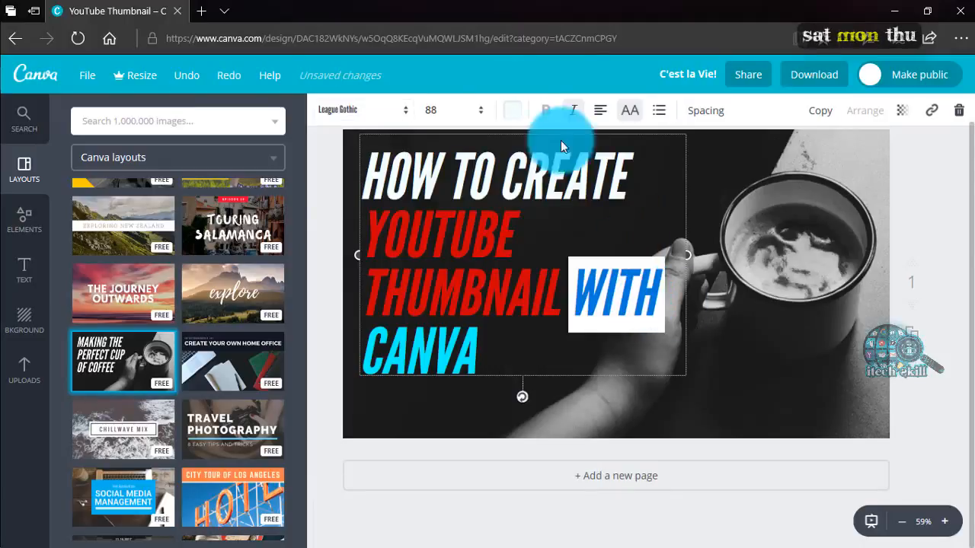
{"action": "left_click", "coordinate": [517, 120]}
{"action": "left_click", "coordinate": [576, 250]}
{"action": "left_click", "coordinate": [461, 256]}
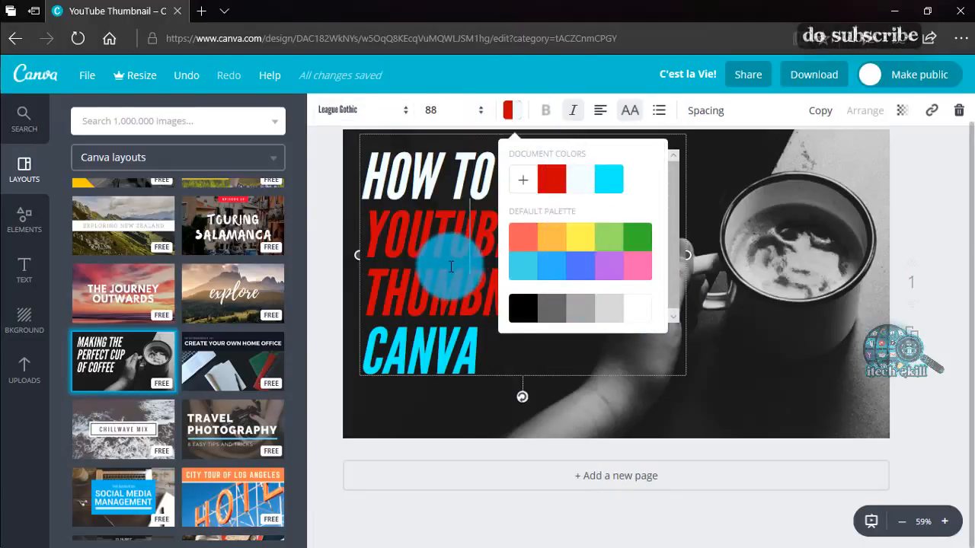
{"action": "left_click", "coordinate": [520, 113]}
{"action": "left_click", "coordinate": [598, 299]}
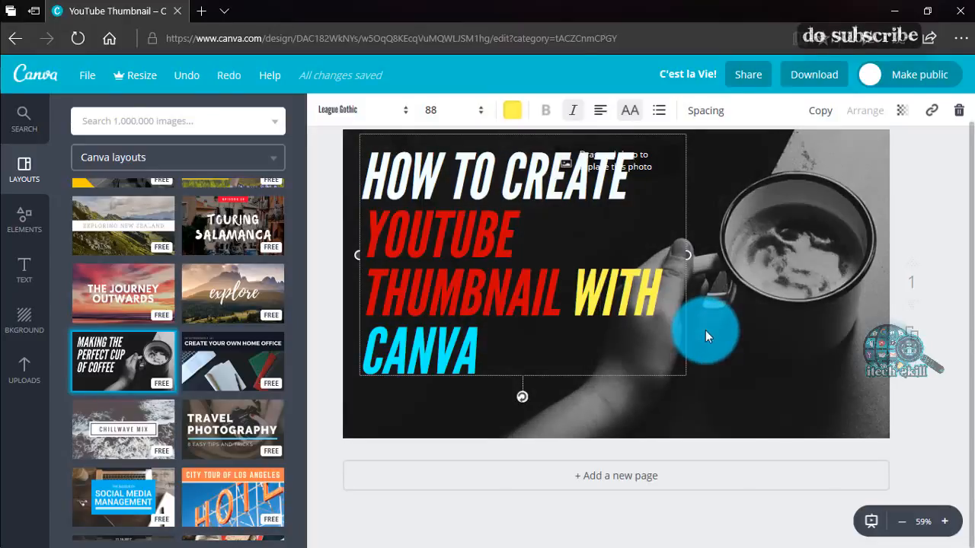
{"action": "left_click", "coordinate": [889, 340]}
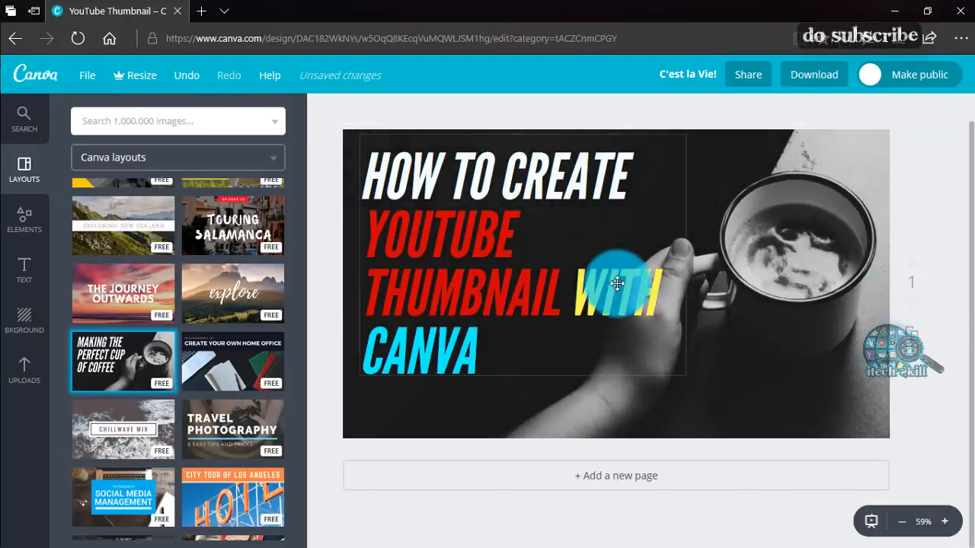
{"action": "left_click", "coordinate": [598, 316]}
{"action": "left_click", "coordinate": [745, 337]}
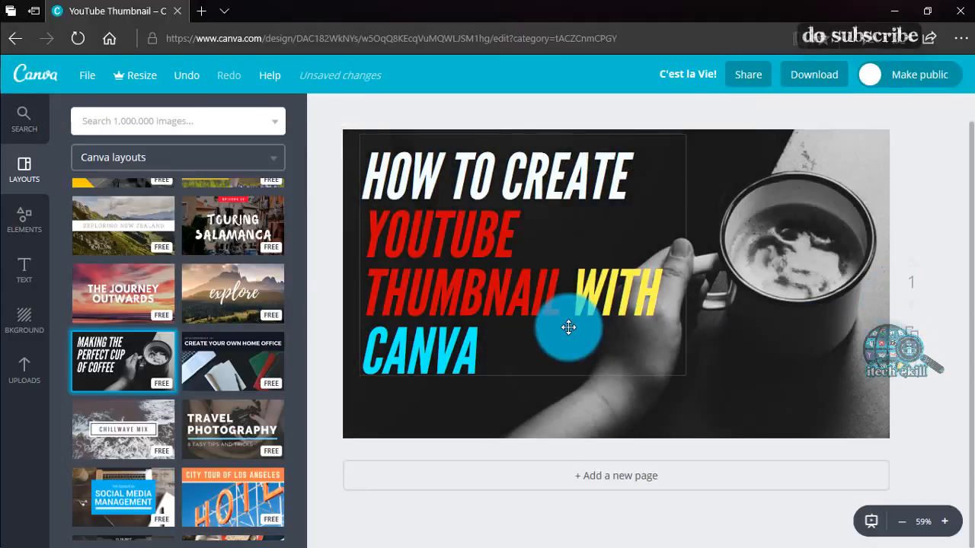
Search the elements for canva and add the dark round Made in Canva badge, enlarging it over the headline
{"action": "left_click", "coordinate": [170, 119]}
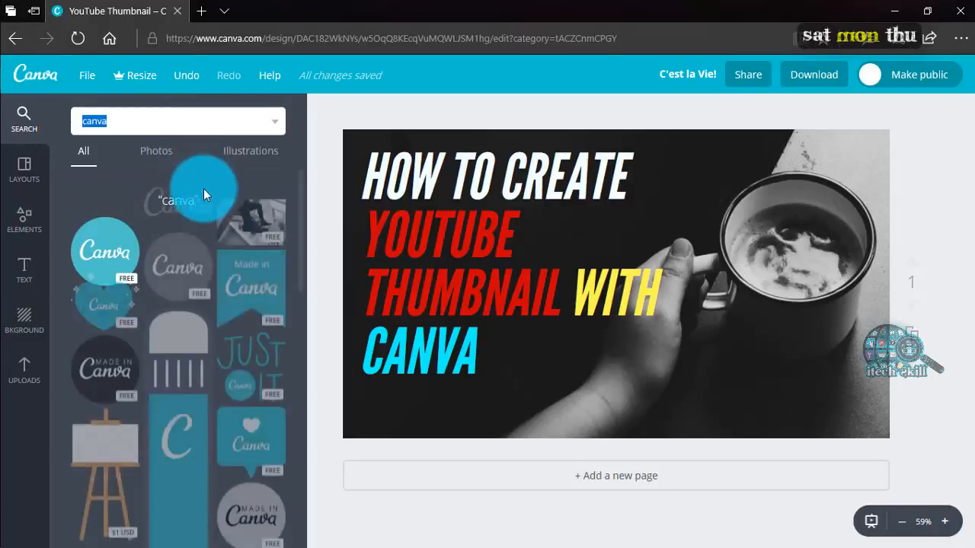
{"action": "left_click", "coordinate": [112, 397]}
{"action": "left_click_drag", "start_coordinate": [620, 327], "coordinate": [767, 181]}
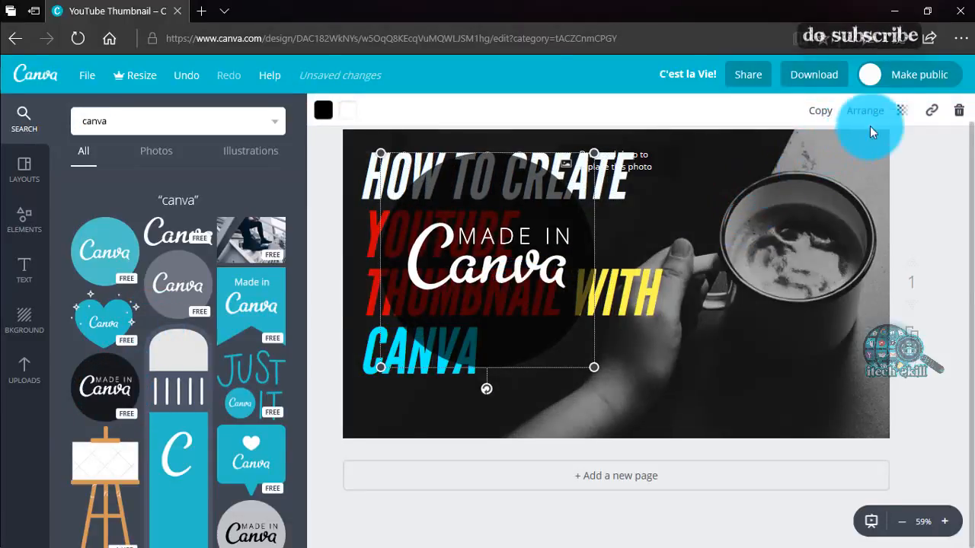
Send the Made in Canva badge behind the headline
{"action": "left_click_drag", "start_coordinate": [869, 131], "coordinate": [870, 116]}
{"action": "left_click", "coordinate": [871, 118]}
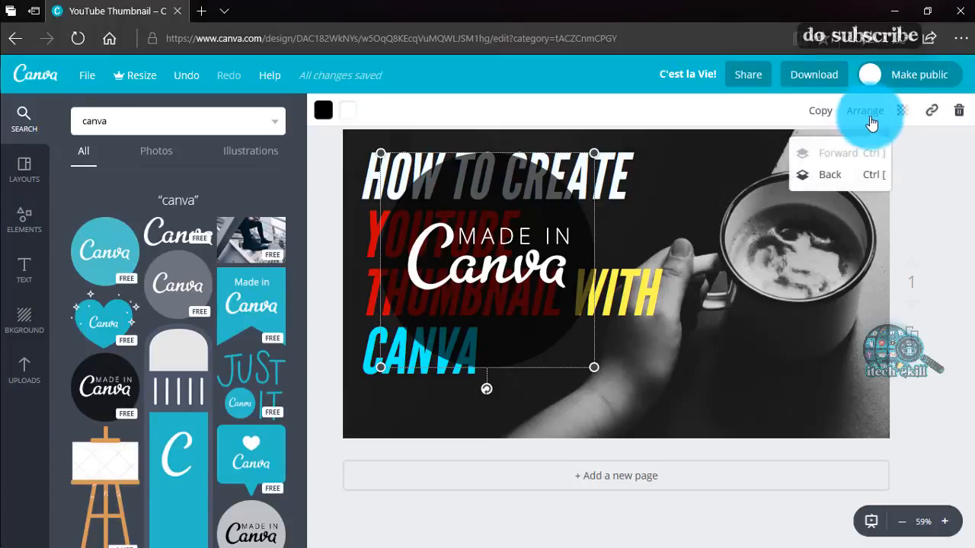
{"action": "left_click", "coordinate": [837, 174]}
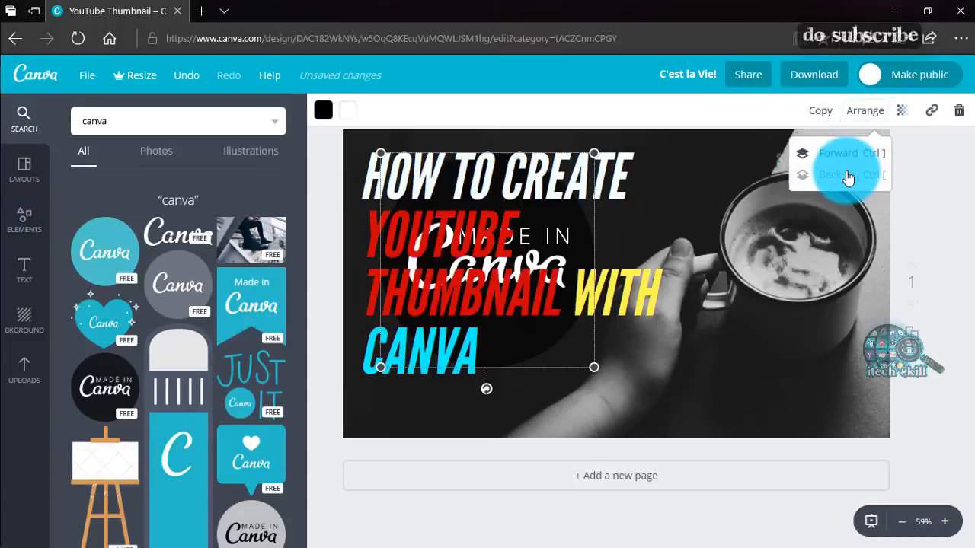
{"action": "left_click", "coordinate": [936, 240]}
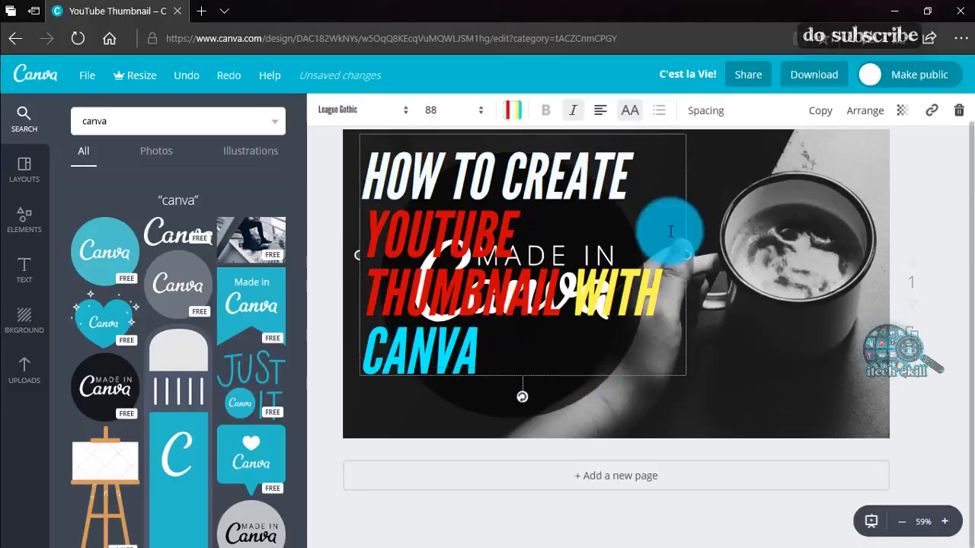
Try to adjust the transparency of the headline and of the badge
{"action": "left_click", "coordinate": [902, 110]}
{"action": "left_click_drag", "start_coordinate": [879, 154], "coordinate": [921, 159]}
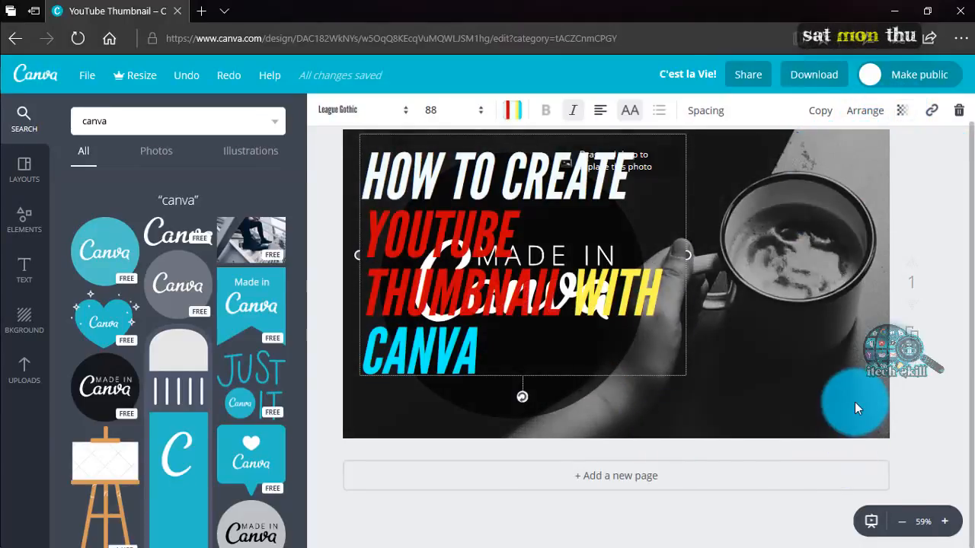
{"action": "left_click", "coordinate": [579, 389]}
{"action": "left_click", "coordinate": [902, 111]}
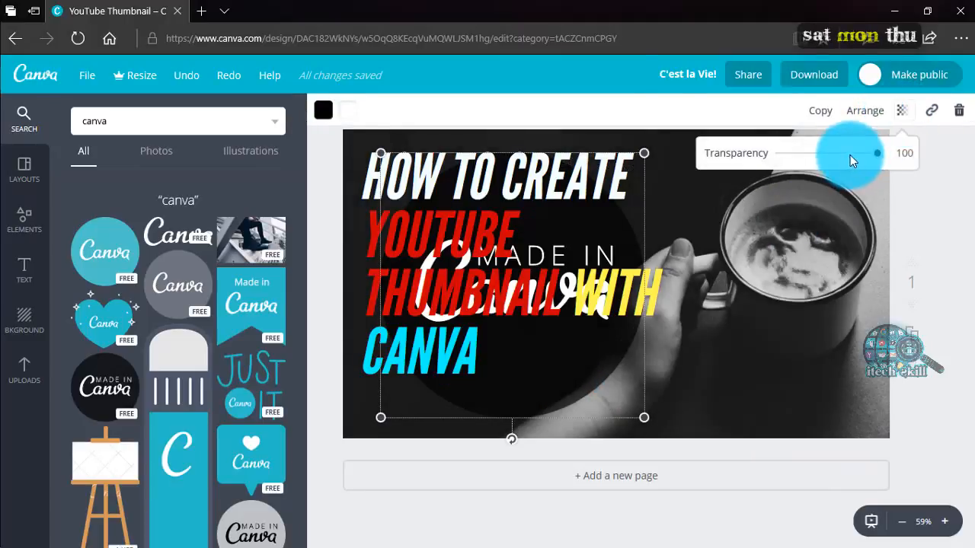
{"action": "left_click_drag", "start_coordinate": [876, 154], "coordinate": [926, 169]}
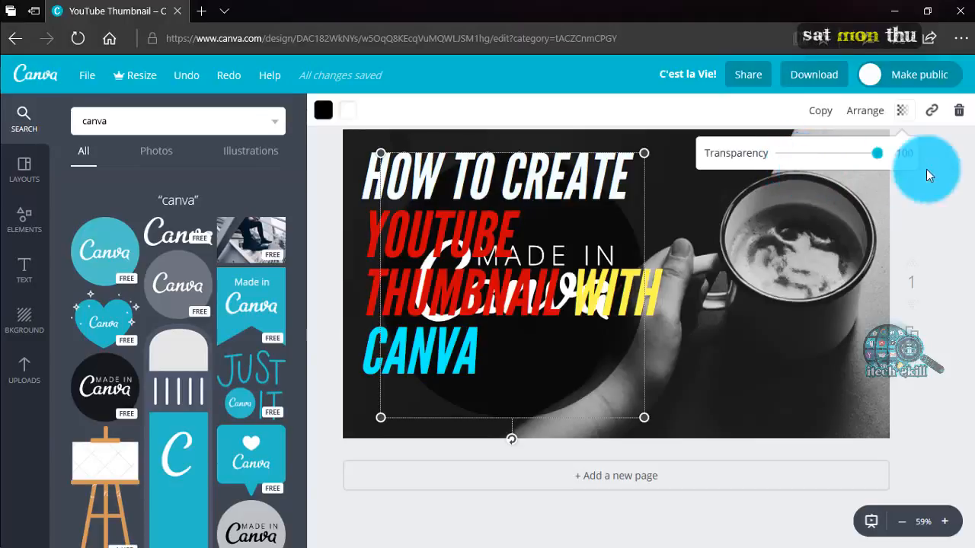
Bring the badge forward, shrink it and position it inside the coffee cup
{"action": "left_click", "coordinate": [866, 110]}
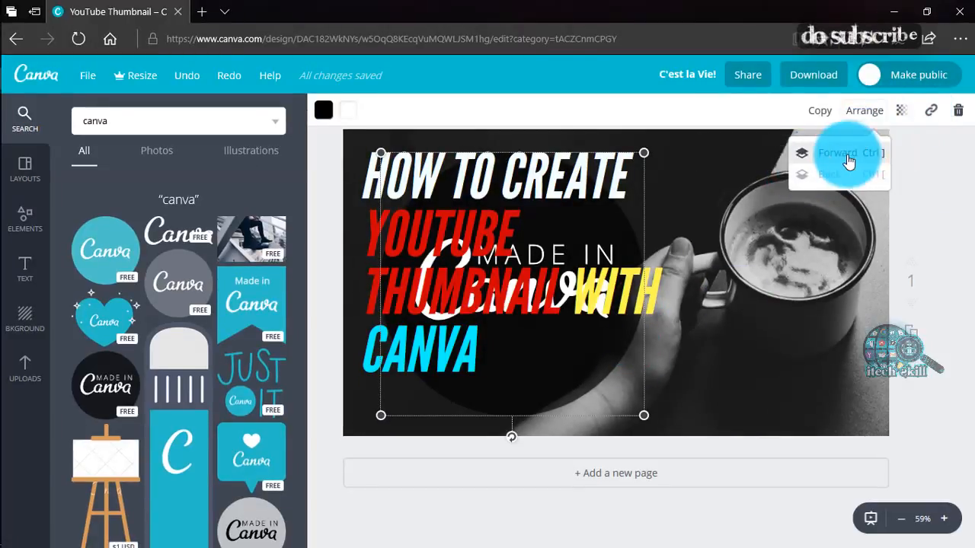
{"action": "left_click", "coordinate": [849, 162]}
{"action": "left_click_drag", "start_coordinate": [644, 415], "coordinate": [473, 244]}
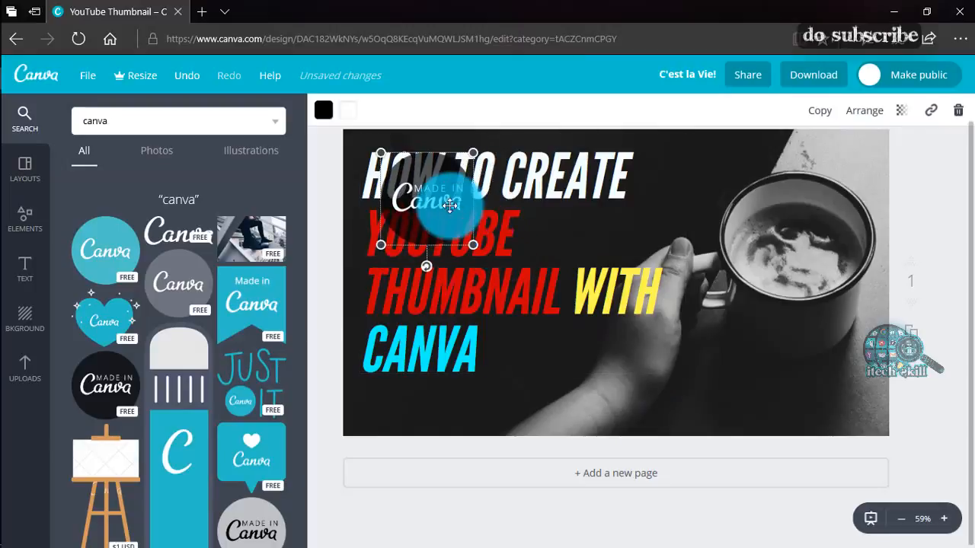
{"action": "left_click_drag", "start_coordinate": [450, 205], "coordinate": [775, 244]}
{"action": "left_click_drag", "start_coordinate": [800, 275], "coordinate": [850, 291]}
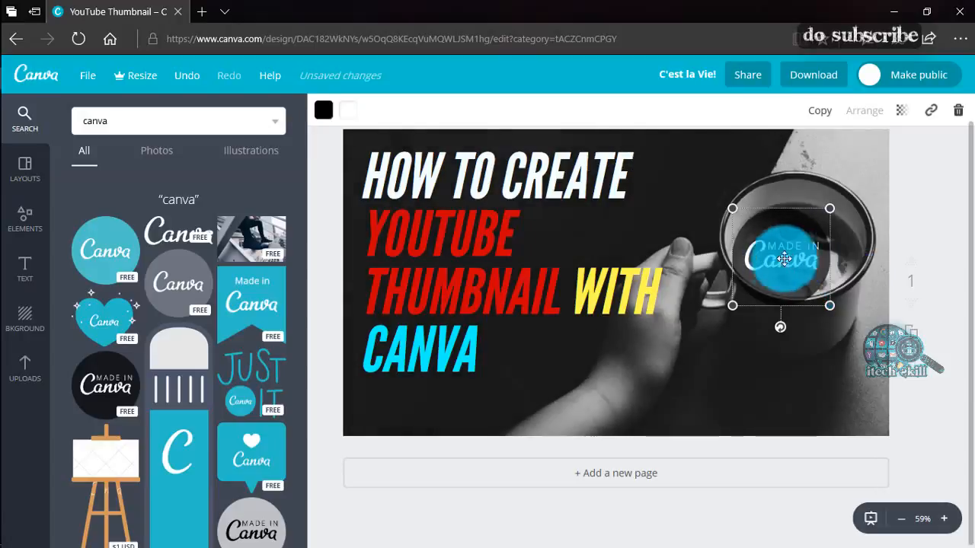
{"action": "left_click_drag", "start_coordinate": [784, 259], "coordinate": [801, 247]}
{"action": "left_click", "coordinate": [931, 242]}
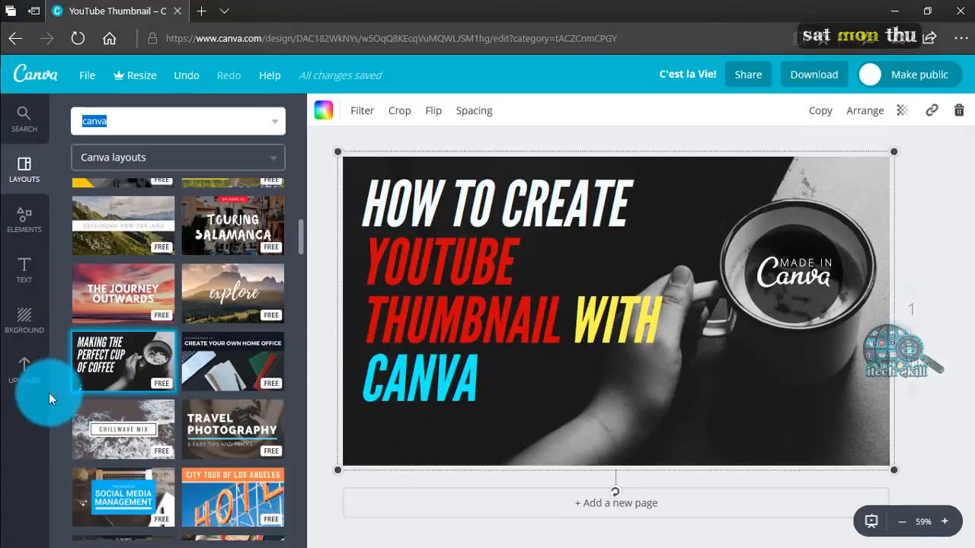
Upload the image 2.png from the Desktop's new folder
{"action": "left_click", "coordinate": [23, 374]}
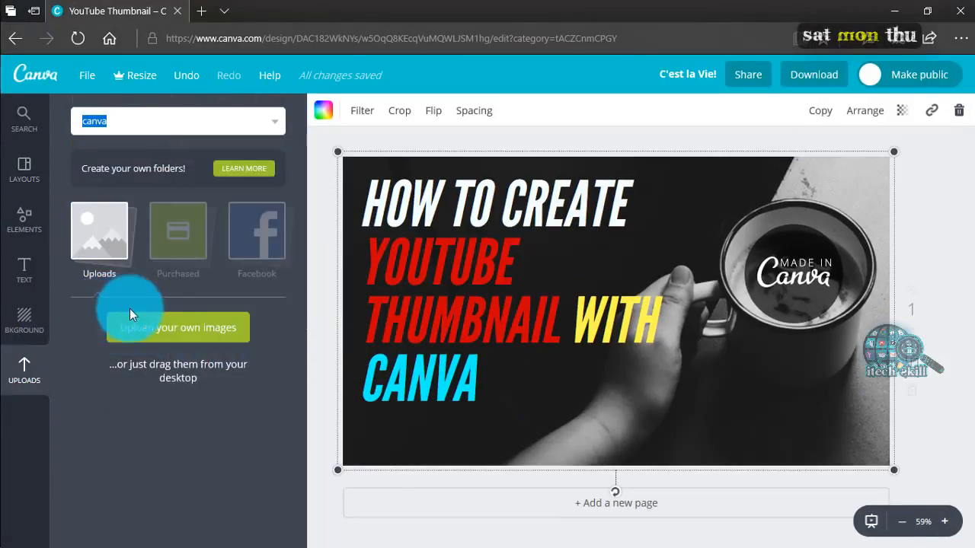
{"action": "left_click", "coordinate": [99, 237]}
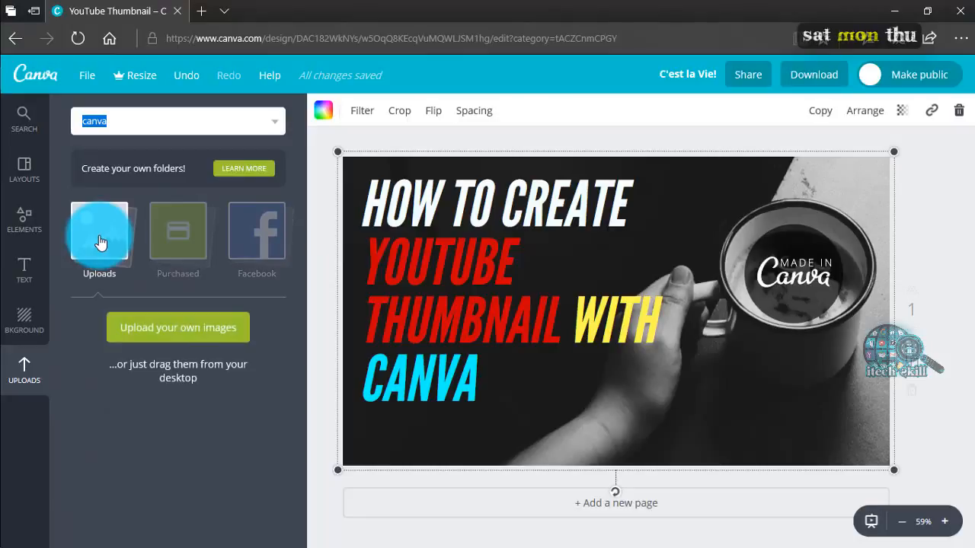
{"action": "left_click", "coordinate": [100, 237]}
{"action": "left_click", "coordinate": [100, 238]}
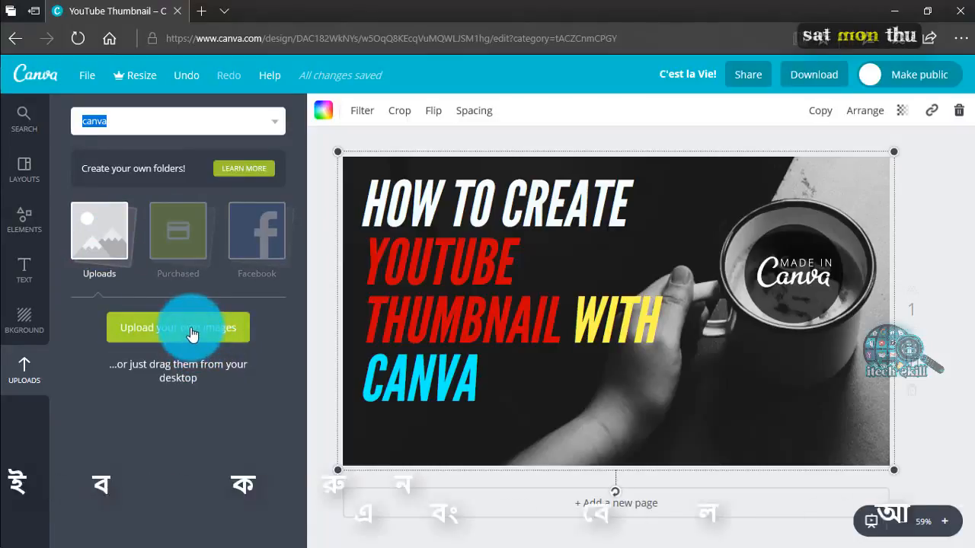
{"action": "left_click", "coordinate": [219, 353]}
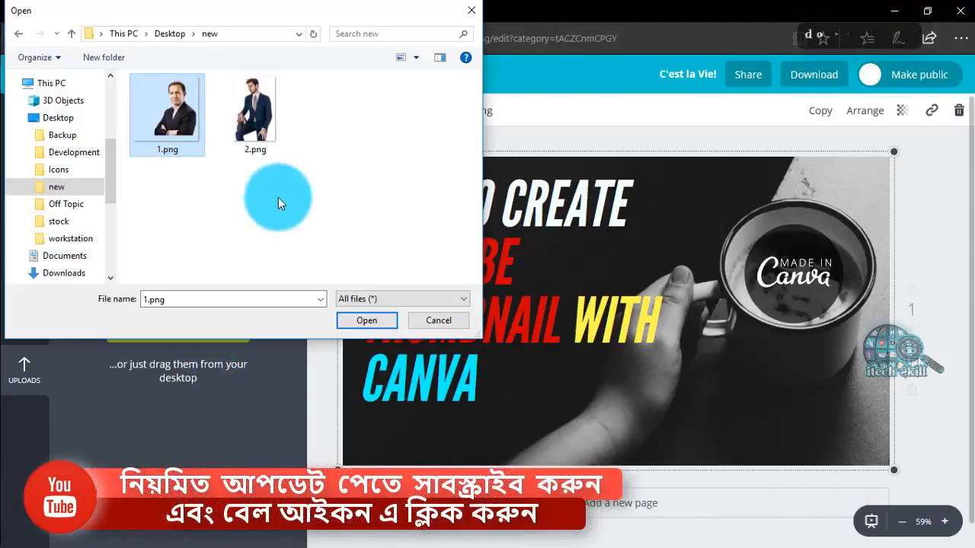
{"action": "left_click", "coordinate": [243, 129]}
{"action": "left_click", "coordinate": [368, 319]}
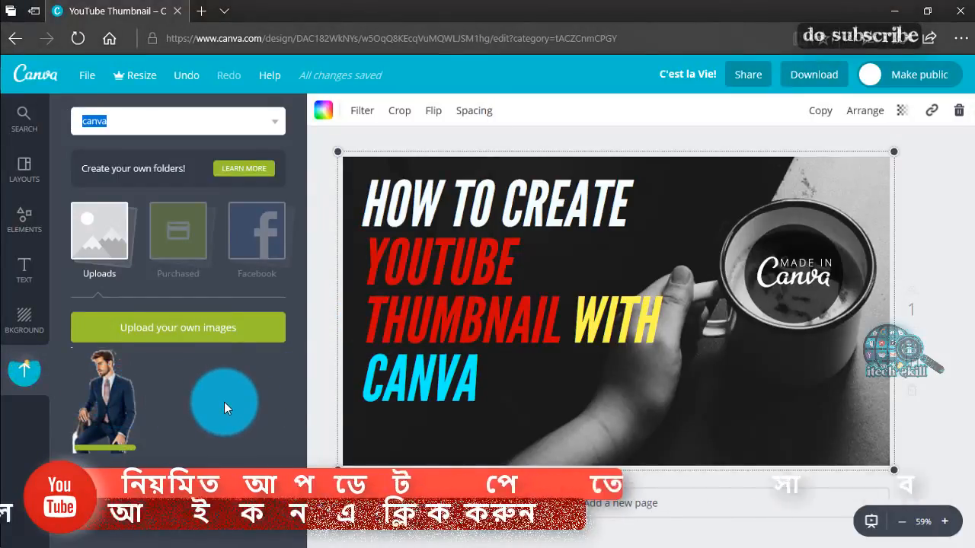
Place the uploaded photo of the man on the design and remove it again
{"action": "left_click", "coordinate": [107, 408]}
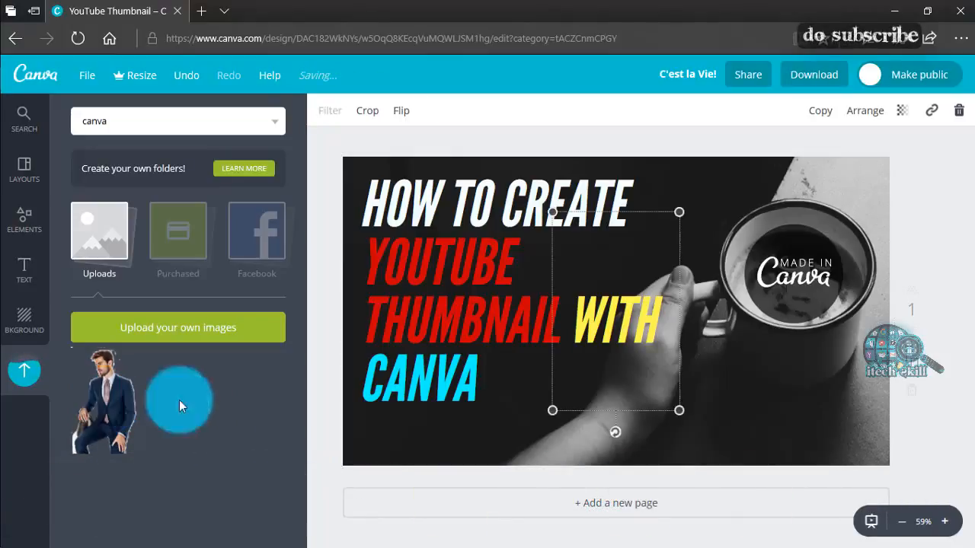
{"action": "left_click_drag", "start_coordinate": [653, 359], "coordinate": [138, 288]}
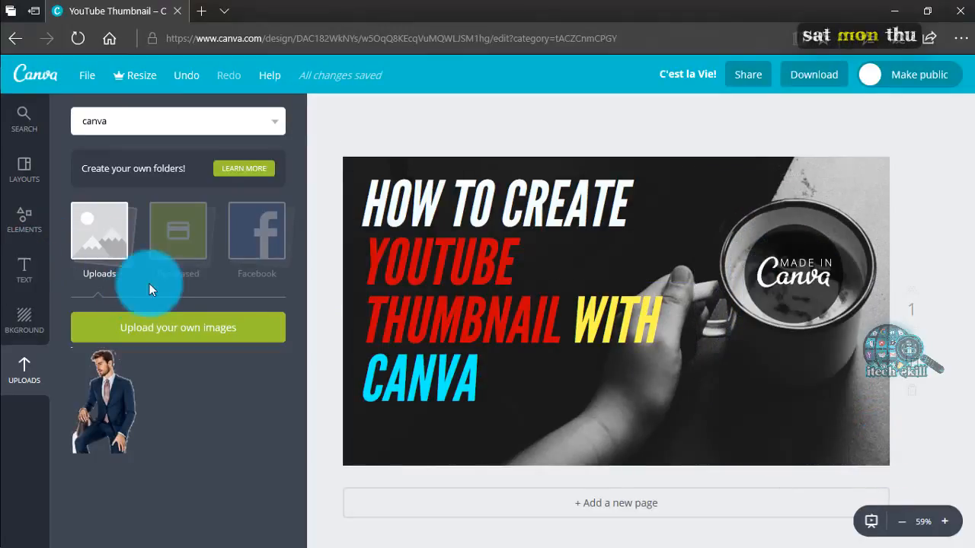
Add a heading text box reading iTechSkill
{"action": "left_click", "coordinate": [19, 270]}
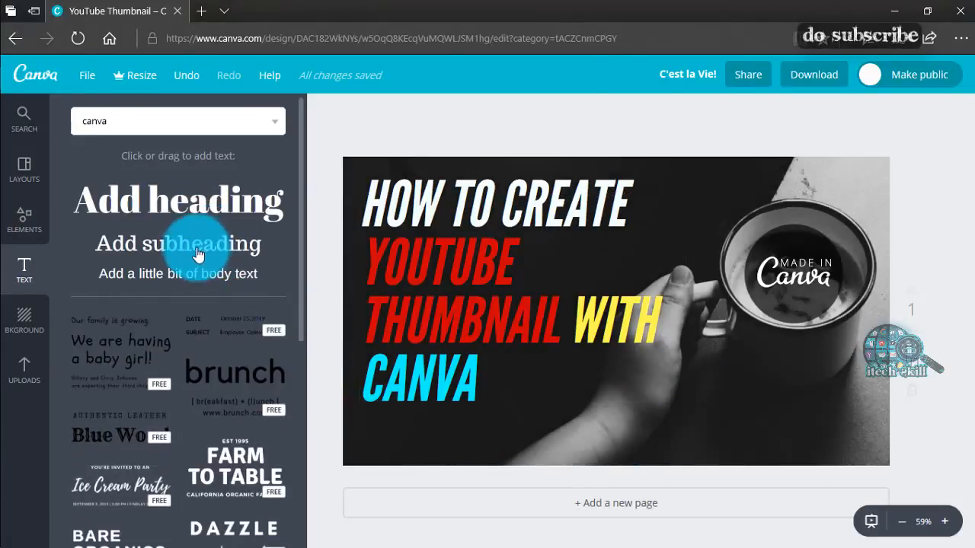
{"action": "left_click", "coordinate": [169, 209]}
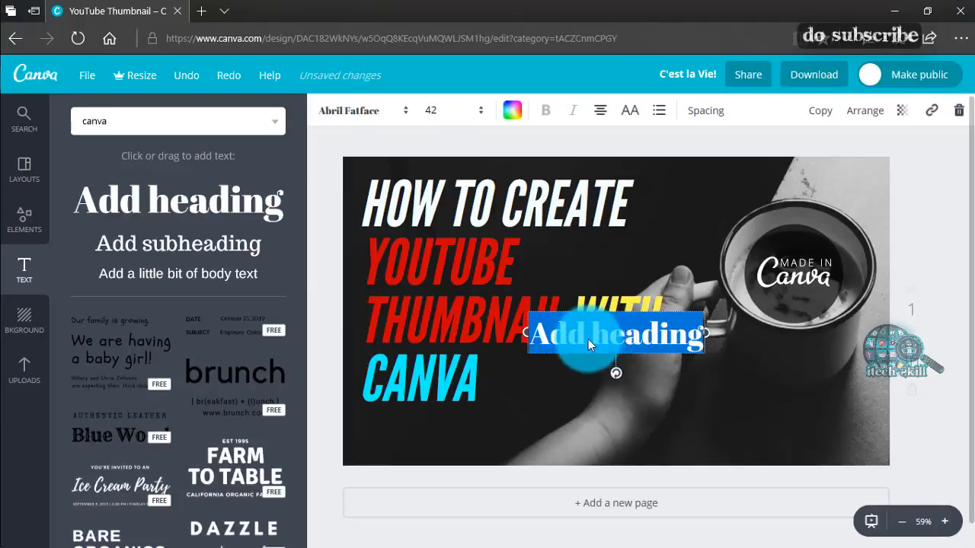
{"action": "left_click_drag", "start_coordinate": [701, 338], "coordinate": [517, 325]}
{"action": "type", "text": "iTechSkill"}
Set the iTechSkill text color to white
{"action": "double_click", "coordinate": [547, 333]}
{"action": "left_click", "coordinate": [518, 111]}
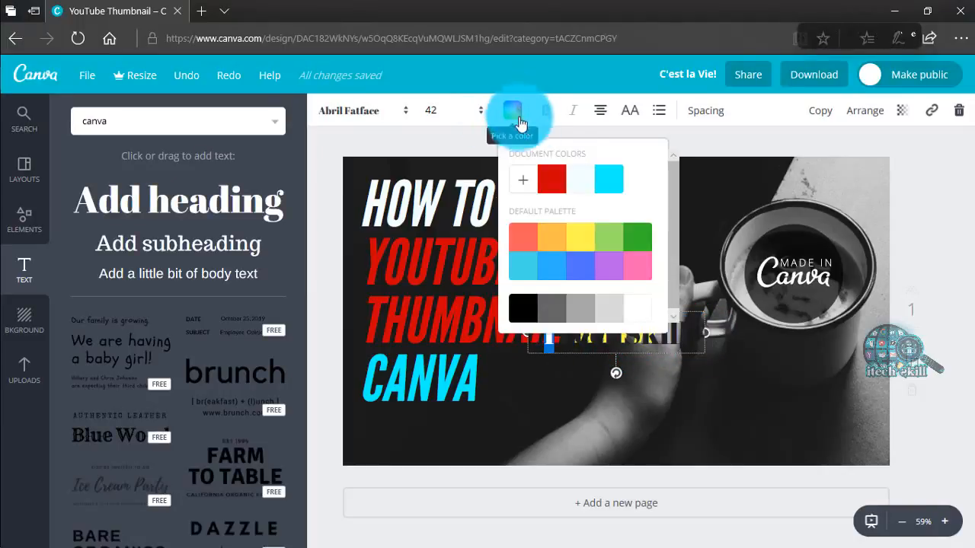
{"action": "left_click", "coordinate": [560, 339]}
{"action": "double_click", "coordinate": [580, 324]}
{"action": "left_click", "coordinate": [511, 111]}
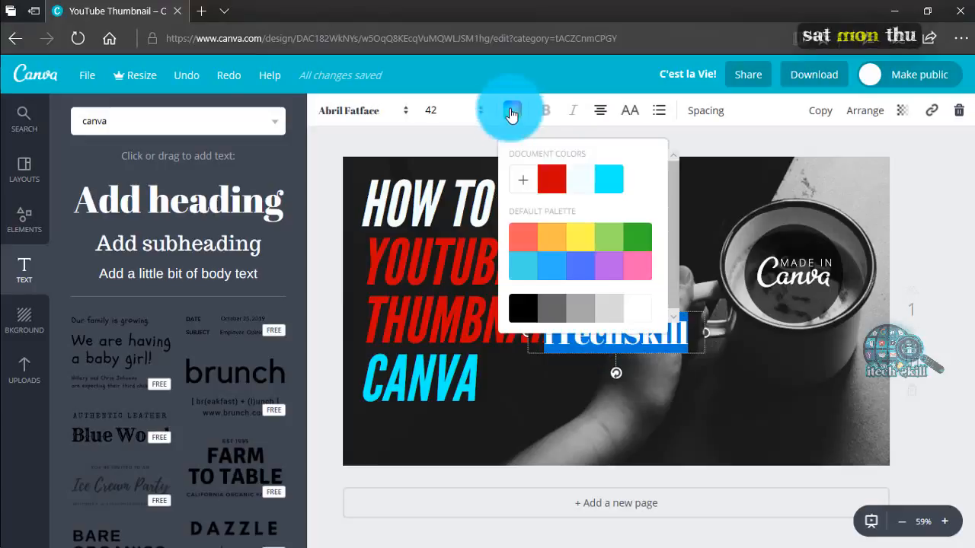
{"action": "left_click", "coordinate": [581, 183]}
{"action": "left_click", "coordinate": [655, 357]}
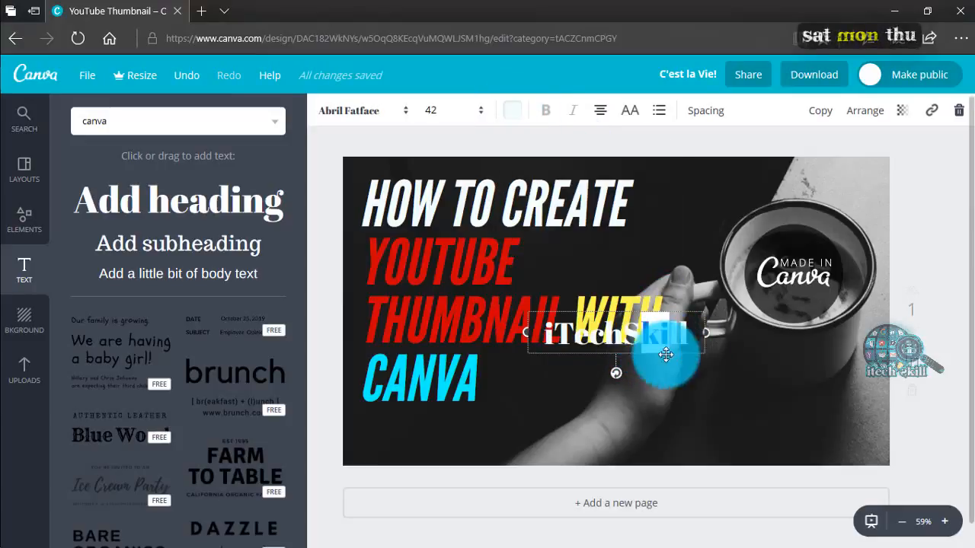
Color the iTechSkill text green and move it to the thumbnail's lower-right corner
{"action": "left_click_drag", "start_coordinate": [618, 373], "coordinate": [740, 413]}
{"action": "left_click", "coordinate": [621, 411]}
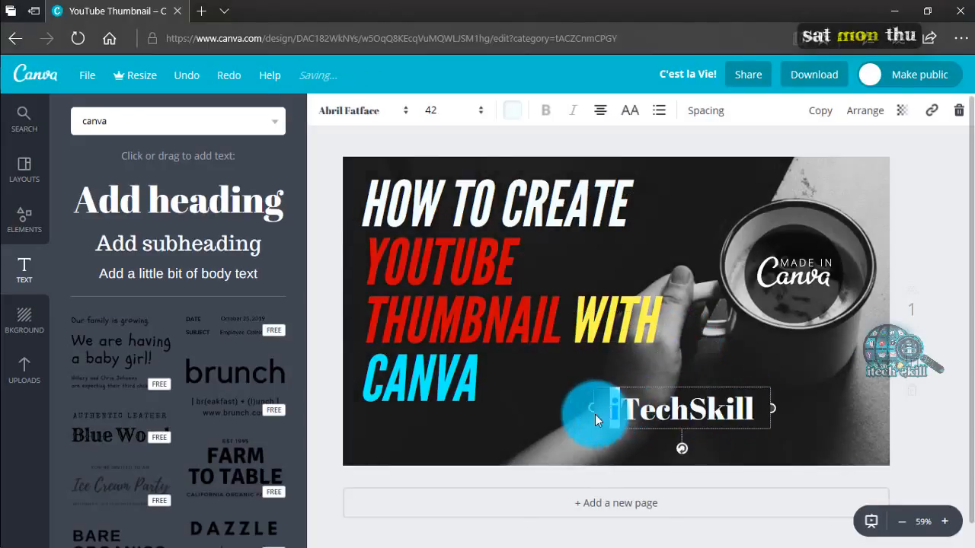
{"action": "left_click", "coordinate": [512, 111]}
{"action": "left_click", "coordinate": [540, 195]}
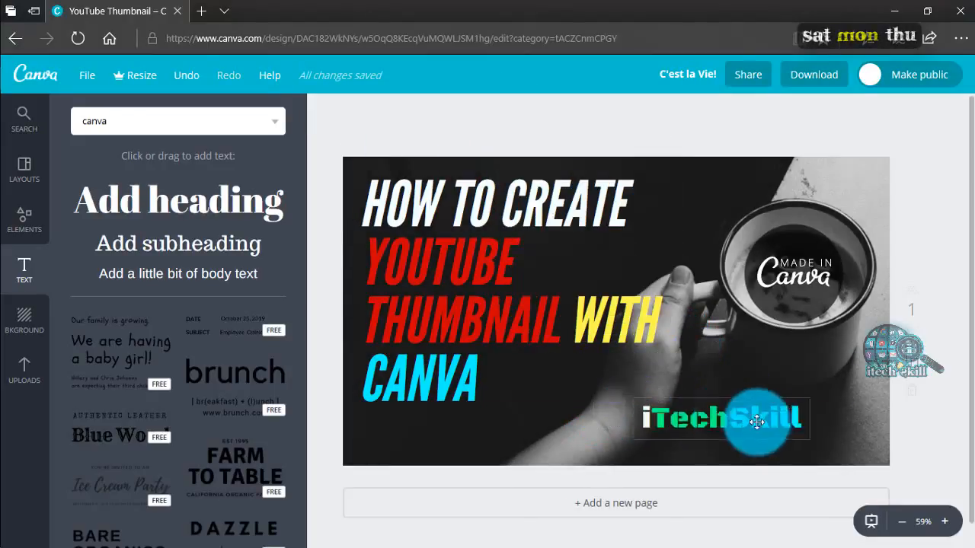
{"action": "left_click_drag", "start_coordinate": [757, 424], "coordinate": [783, 449]}
{"action": "left_click", "coordinate": [930, 288]}
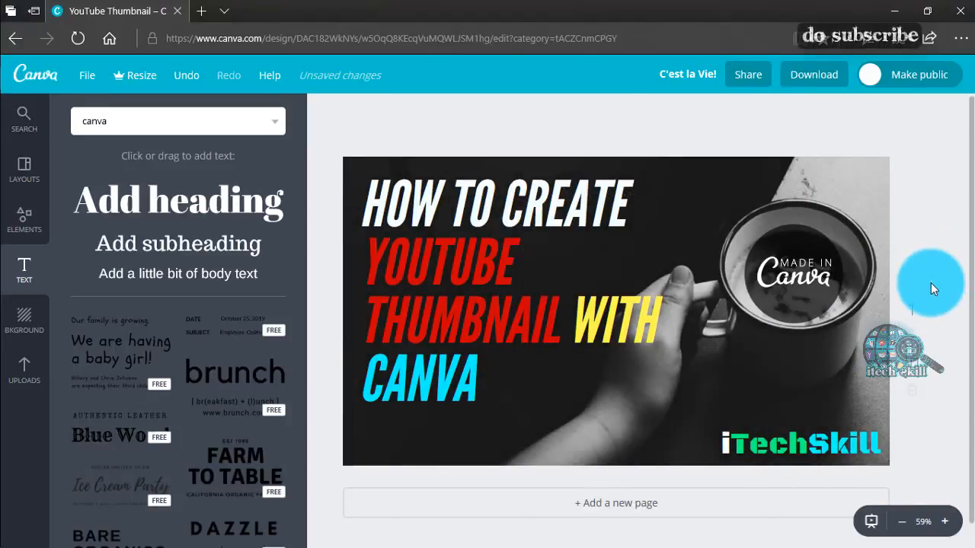
Download the design as a PNG file
{"action": "left_click", "coordinate": [746, 83]}
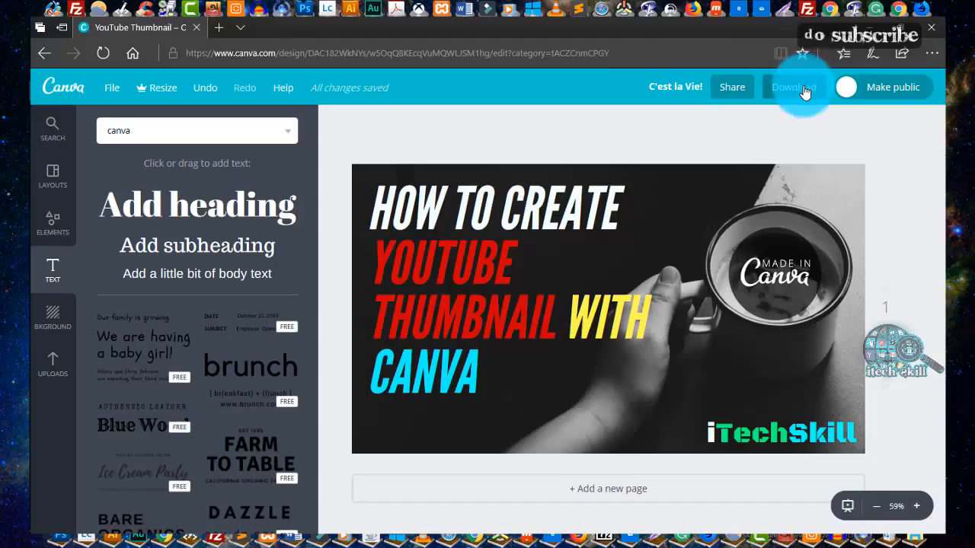
{"action": "left_click", "coordinate": [814, 75]}
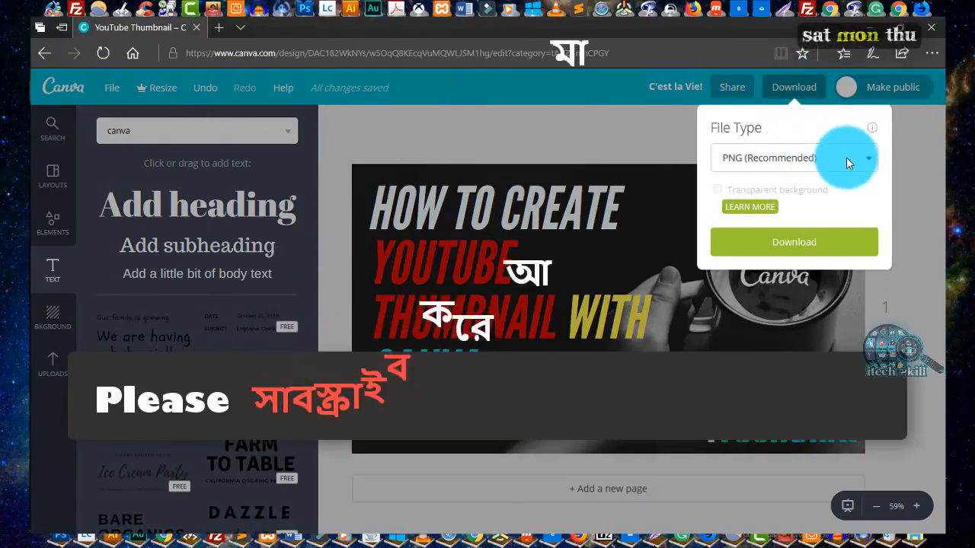
{"action": "left_click", "coordinate": [847, 157]}
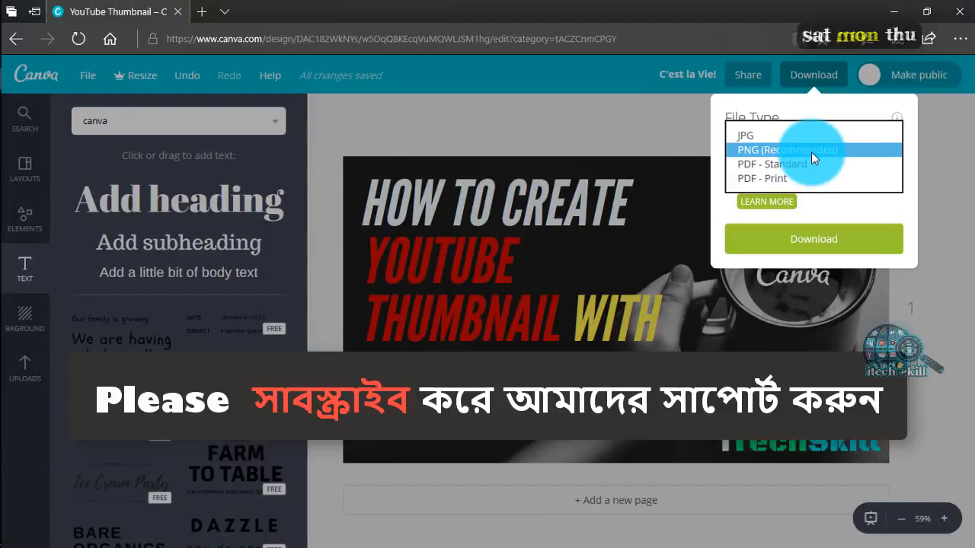
{"action": "left_click", "coordinate": [793, 159]}
{"action": "left_click", "coordinate": [837, 232]}
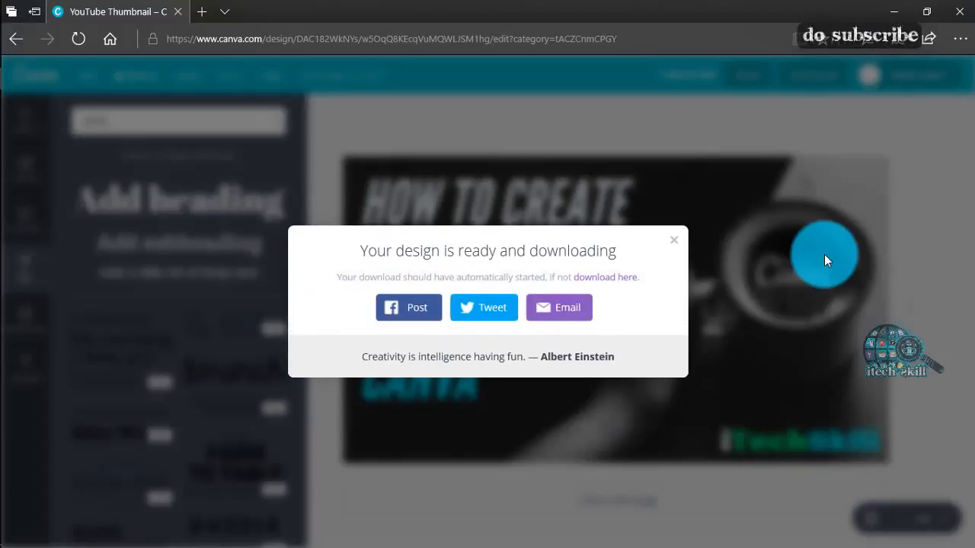
{"action": "left_click", "coordinate": [538, 525]}
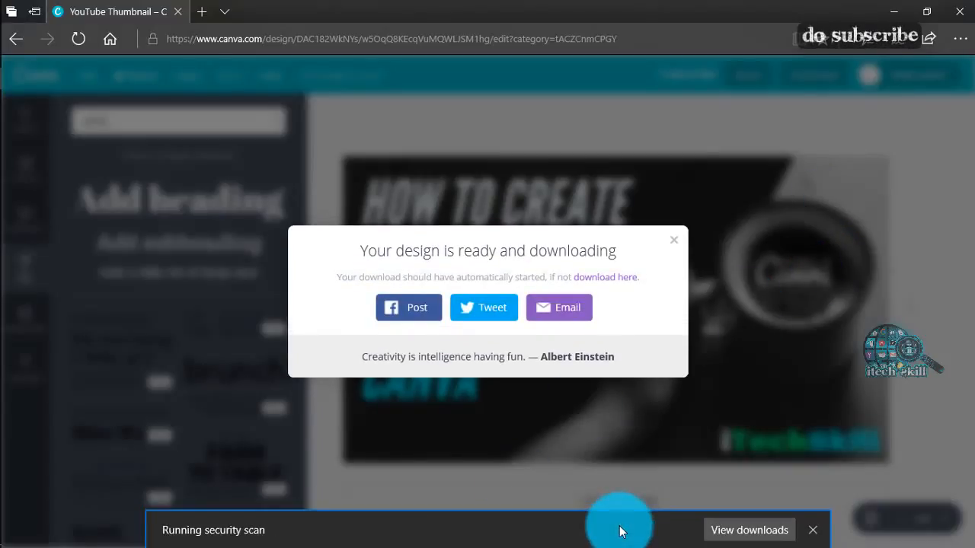